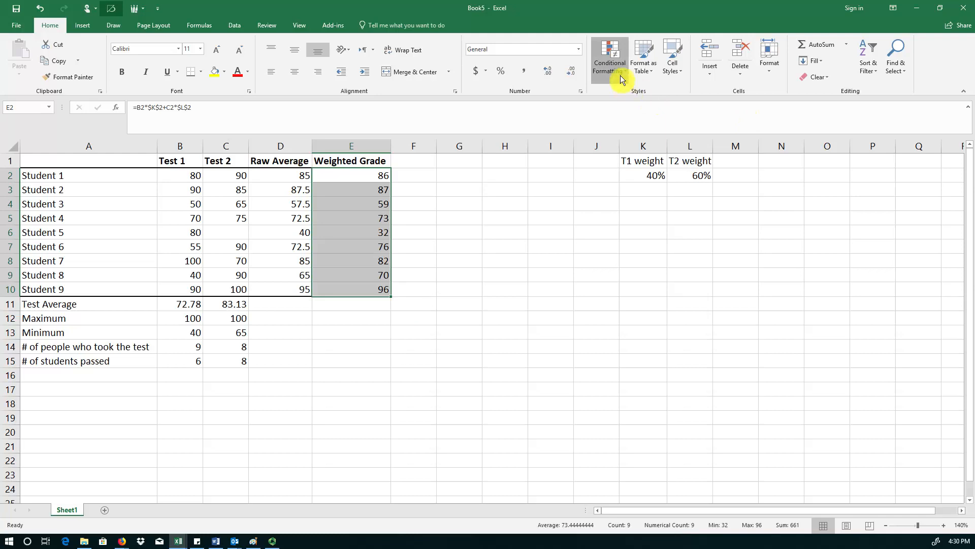
Highlight weighted grades in E2:E10 that are less than 60 with Light Red Fill with Dark Red Text
click(612, 63)
mouse_move(639, 106)
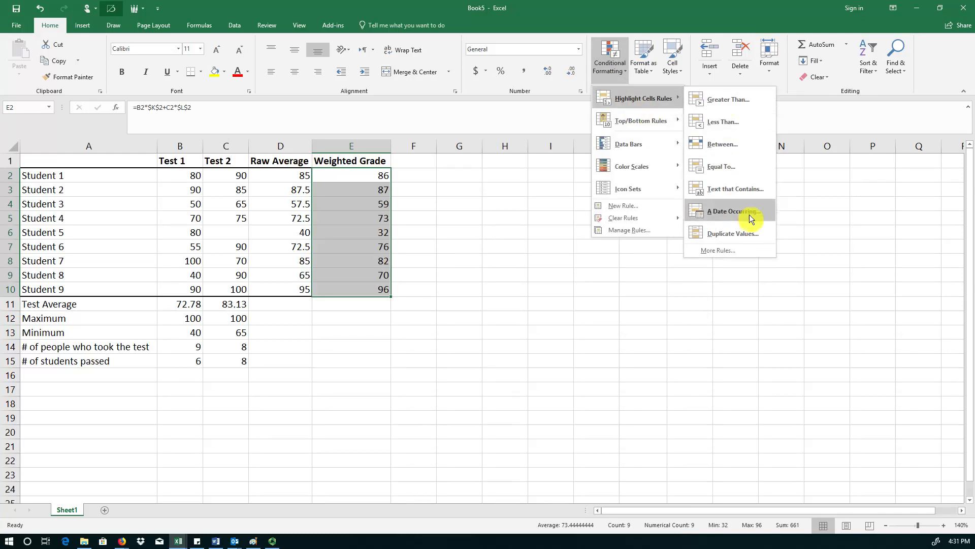
click(742, 127)
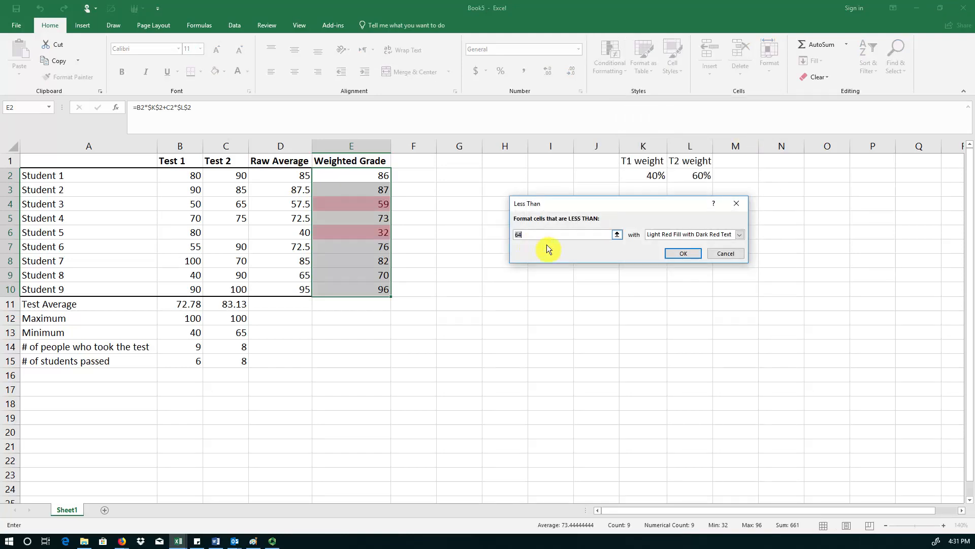
text(60)
click(688, 255)
click(434, 251)
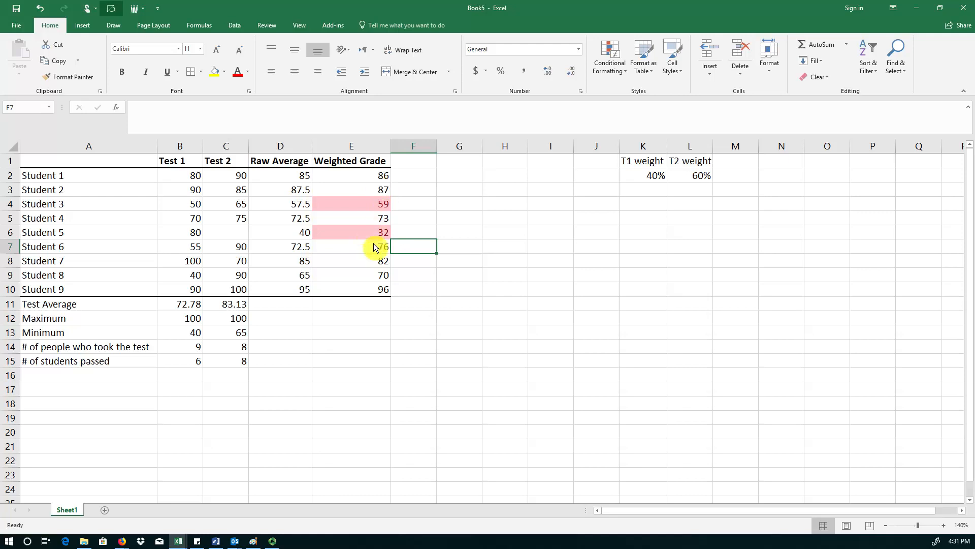
Enter the column header P/F in cell F1, beside Weighted Grade
click(404, 166)
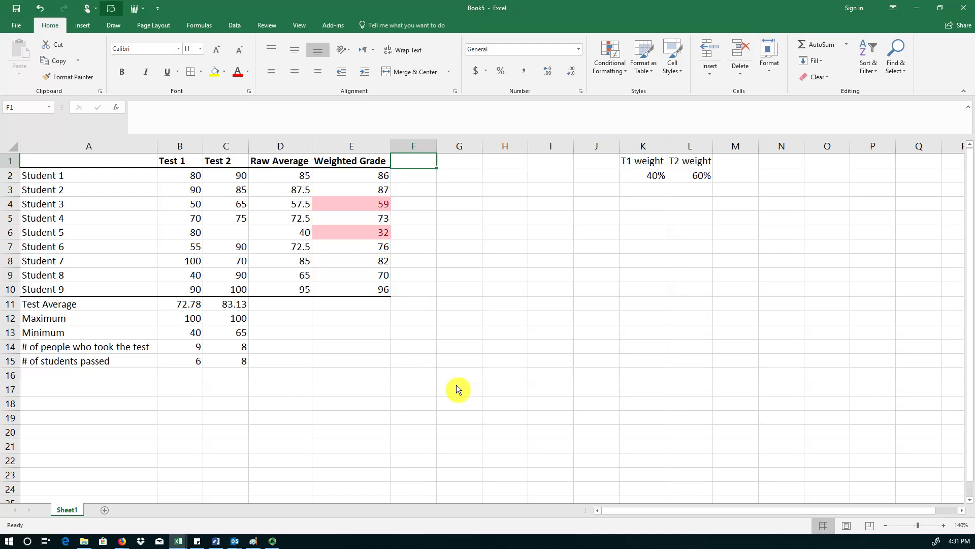
text(P/F)
key(Return)
Enter an IF formula in F2 that returns "Passed" when E2>=60 and "Failed" otherwise
text(=)
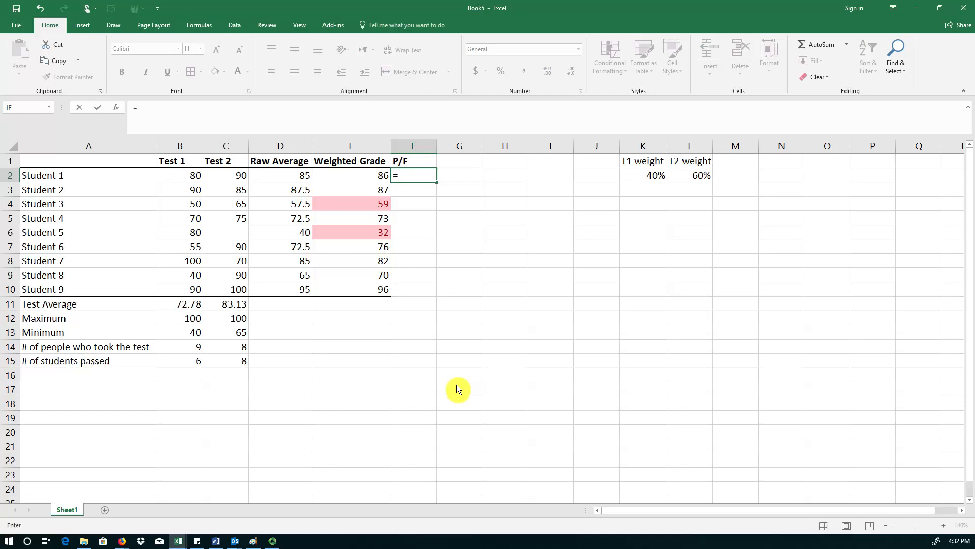
text(if)
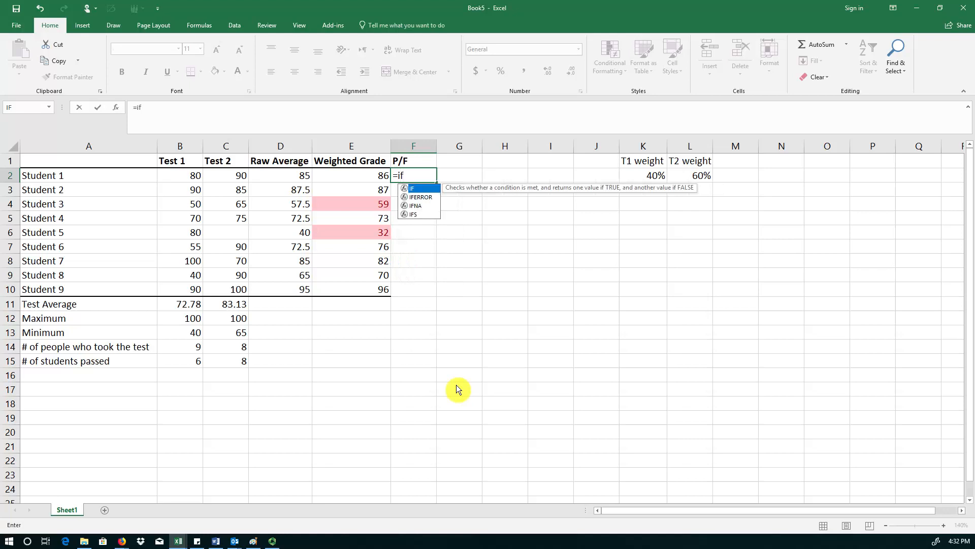
text(()
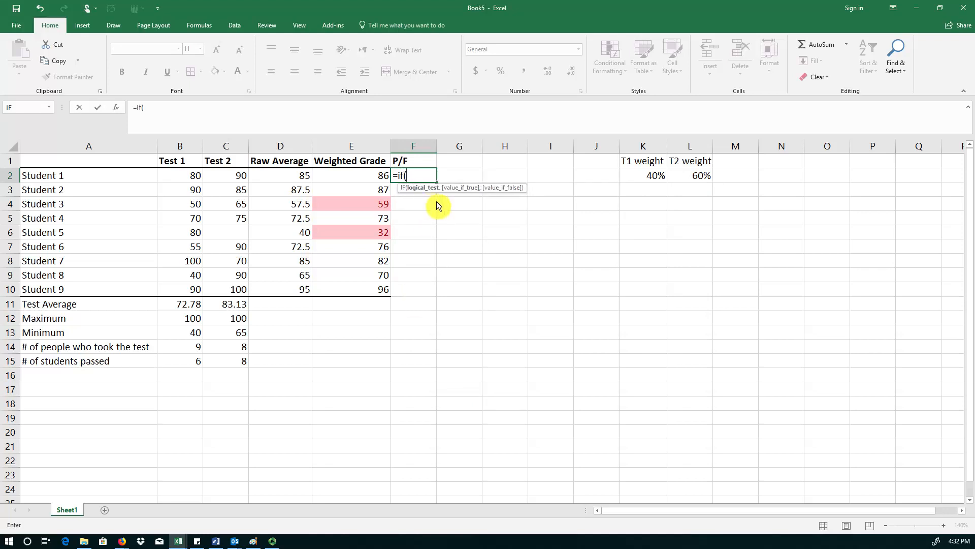
click(378, 179)
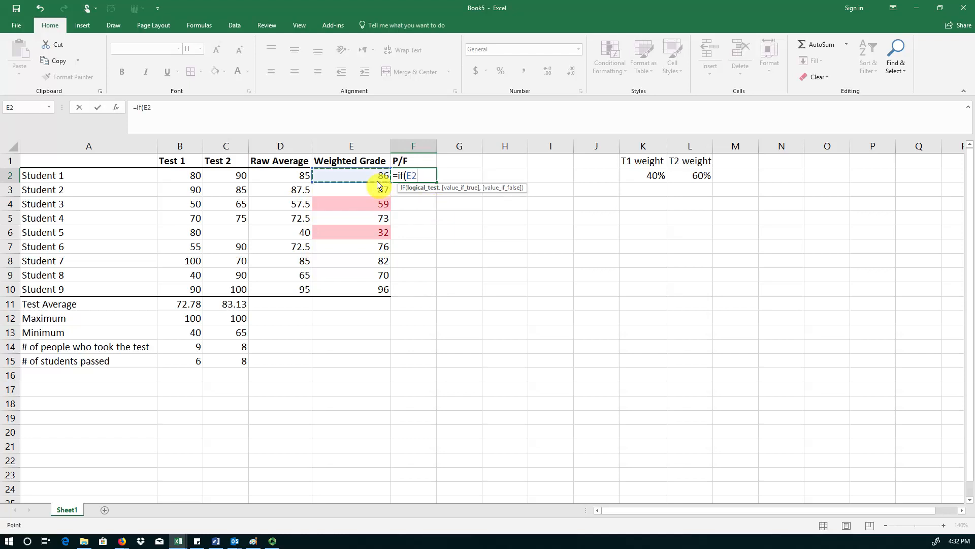
text(>=60,)
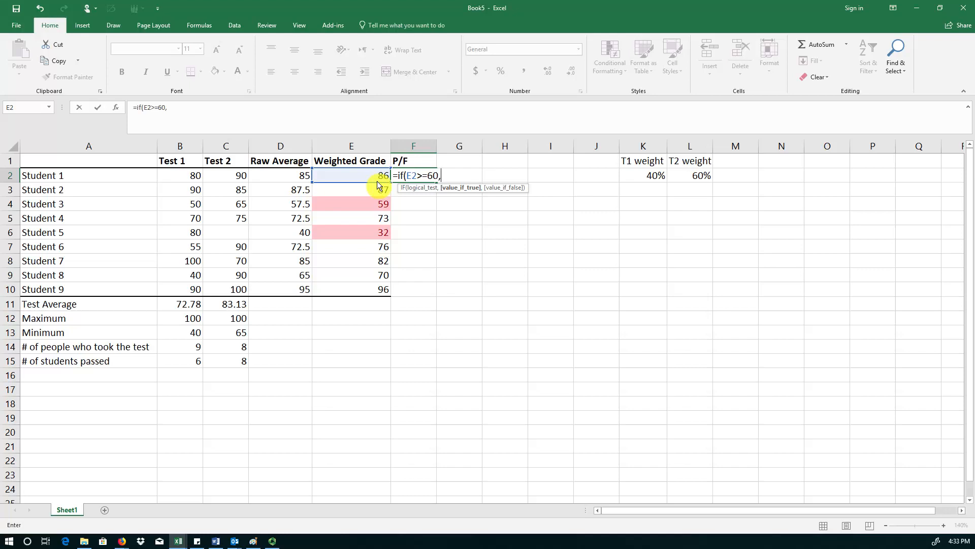
text("Passed","Fail)
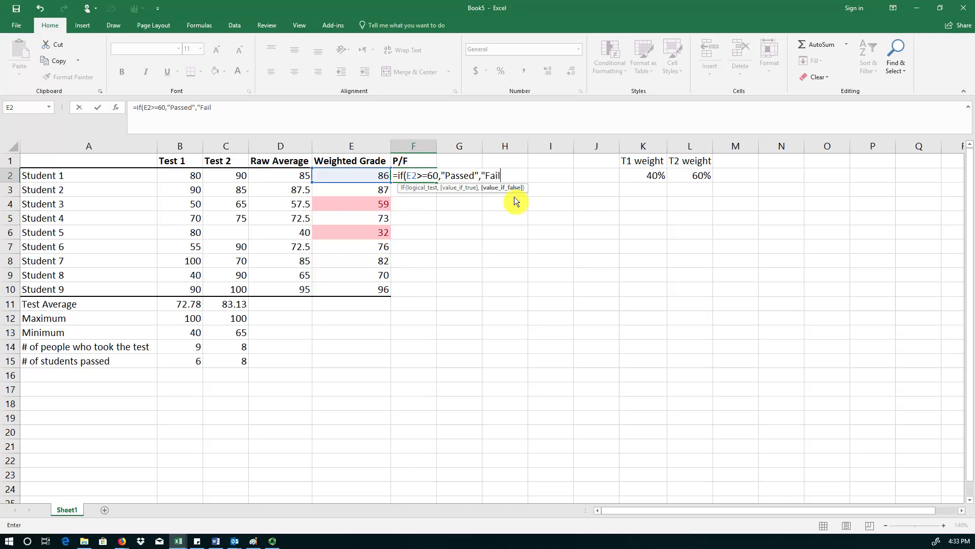
text(ed"))
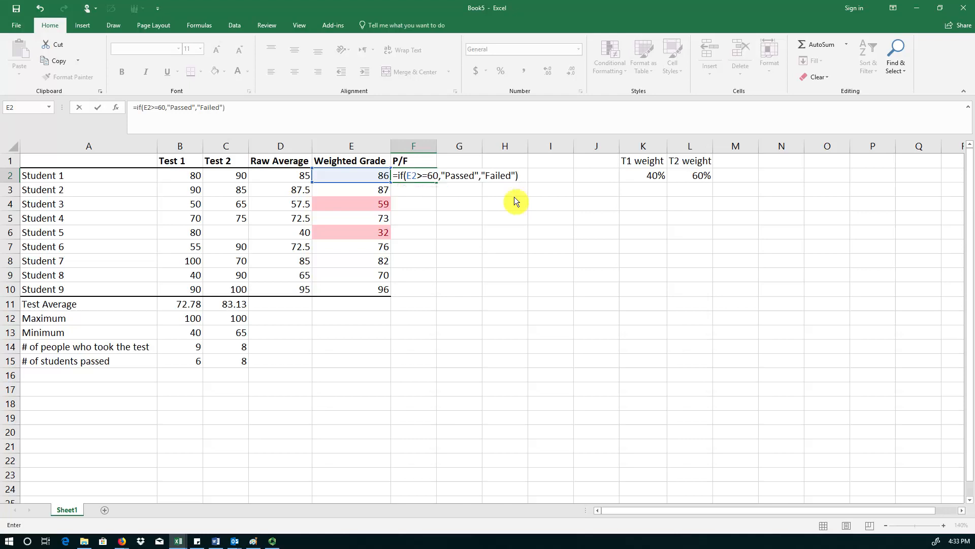
key(Return)
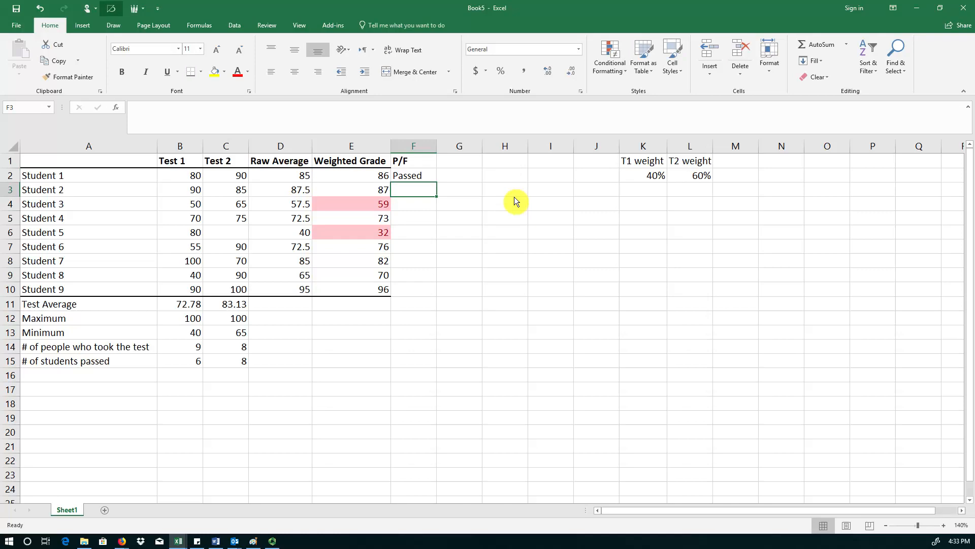
Fill the pass/fail formula from F2 down through F10 and check the copied formulas for Student 3 to Student 5
key(Up)
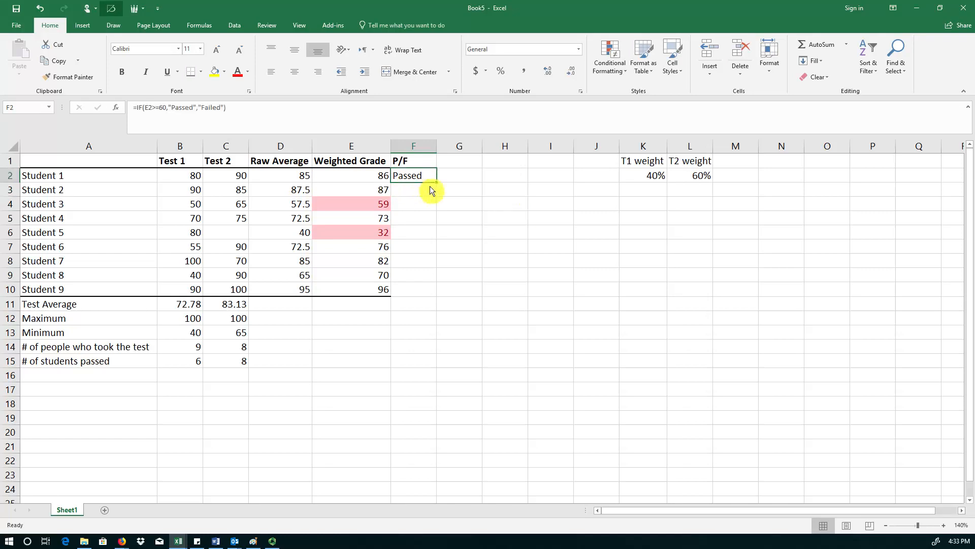
drag(440, 189, 424, 301)
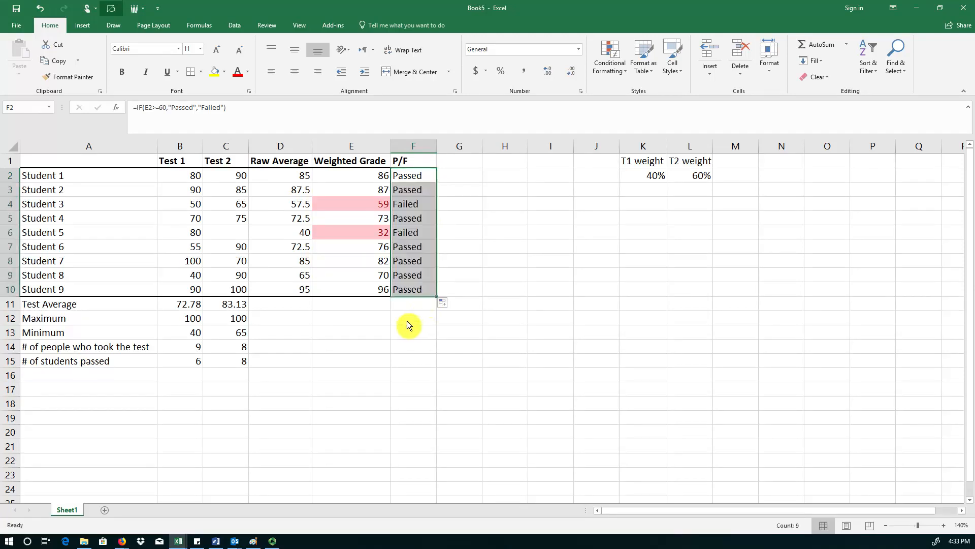
click(412, 335)
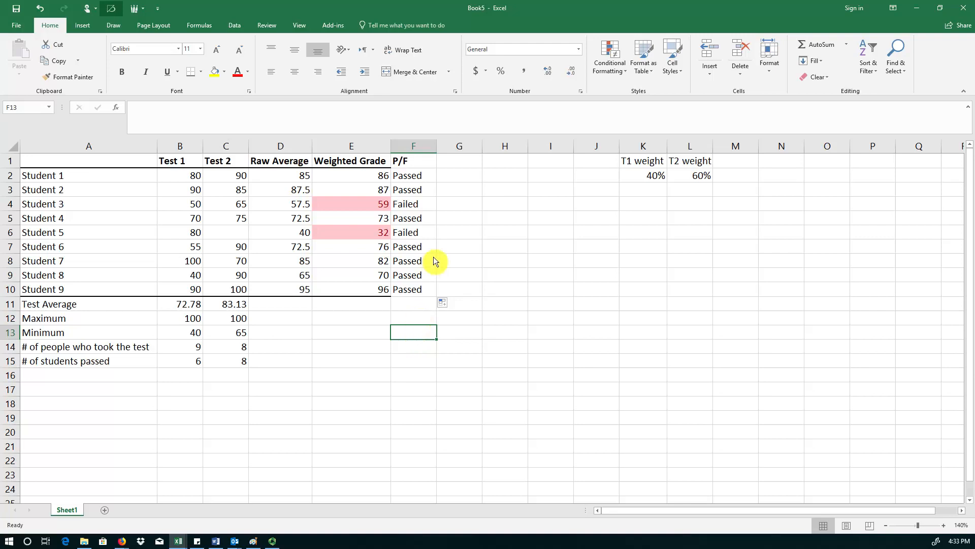
click(409, 206)
key(Down)
key(Down)
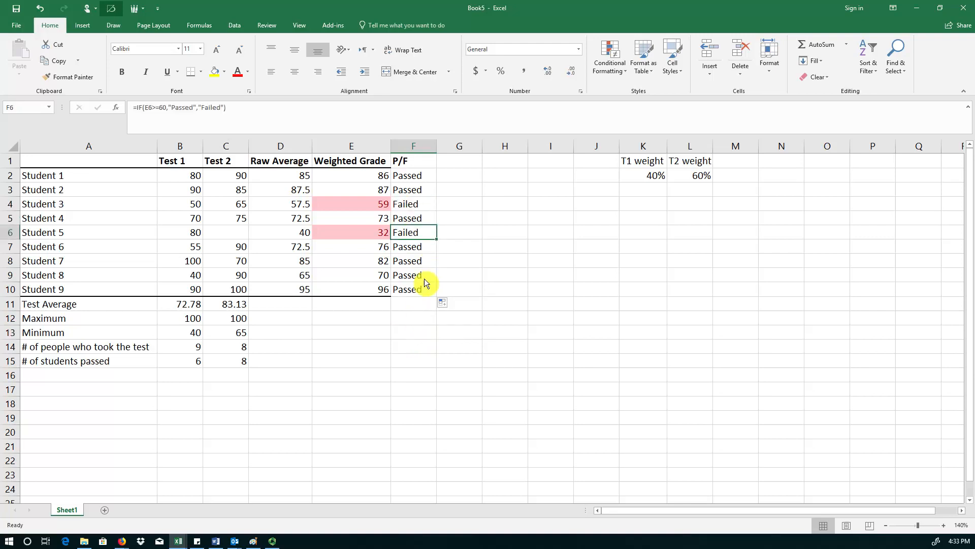
Add the header Letter Grade in G1 and start an IF formula in G2 returning "A" when E2>=90
click(451, 166)
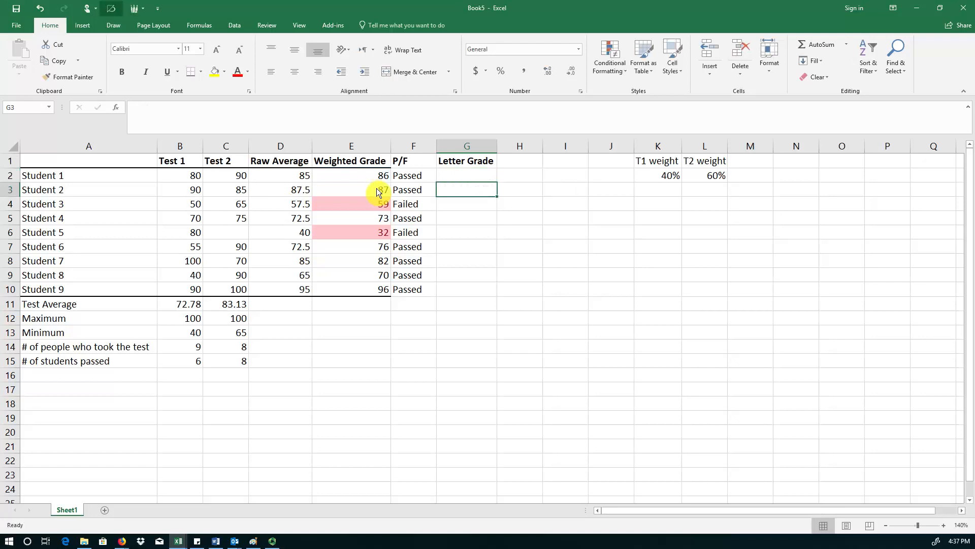
text(=)
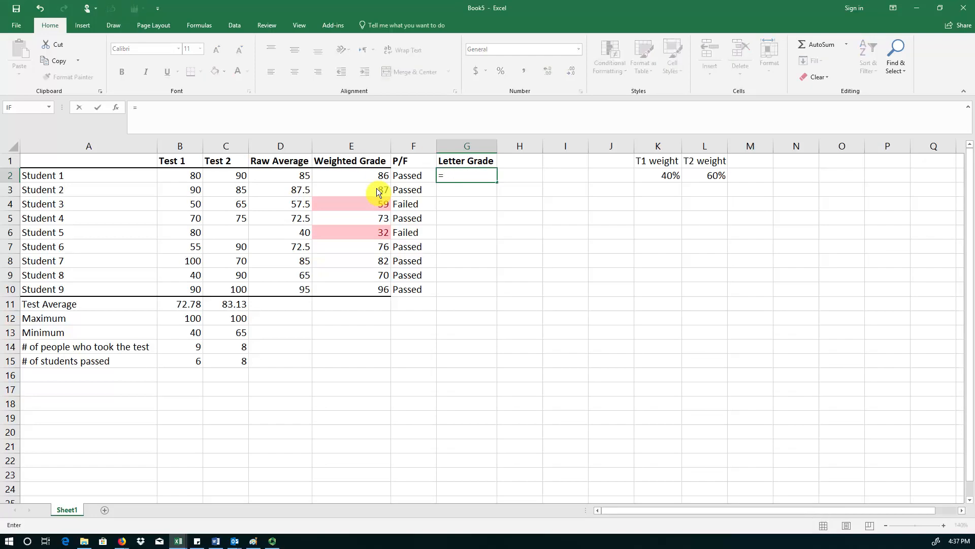
text(if()
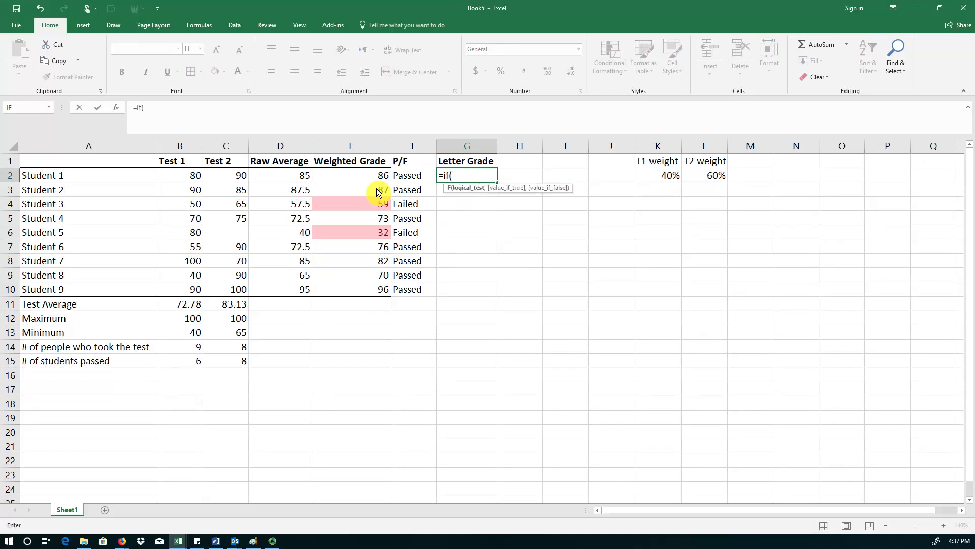
click(366, 182)
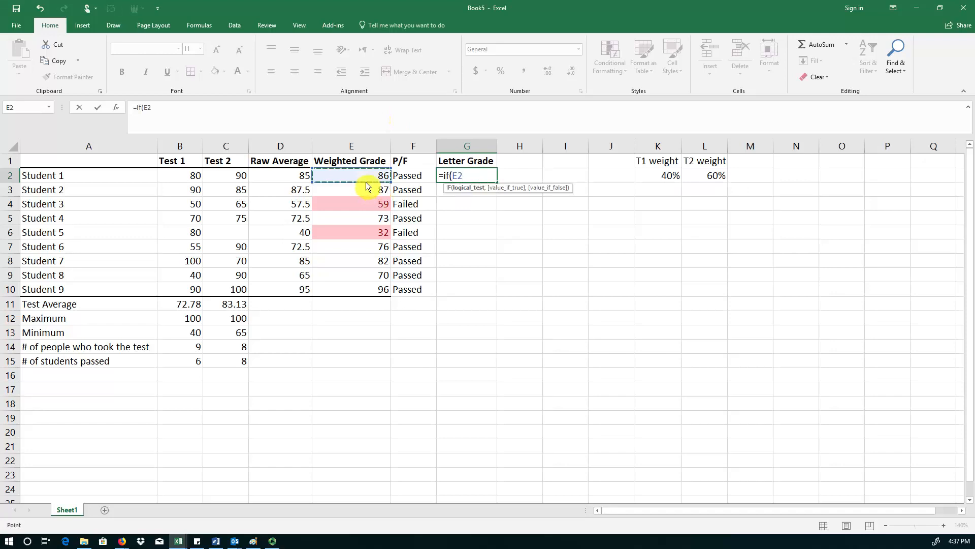
text(>=90,)
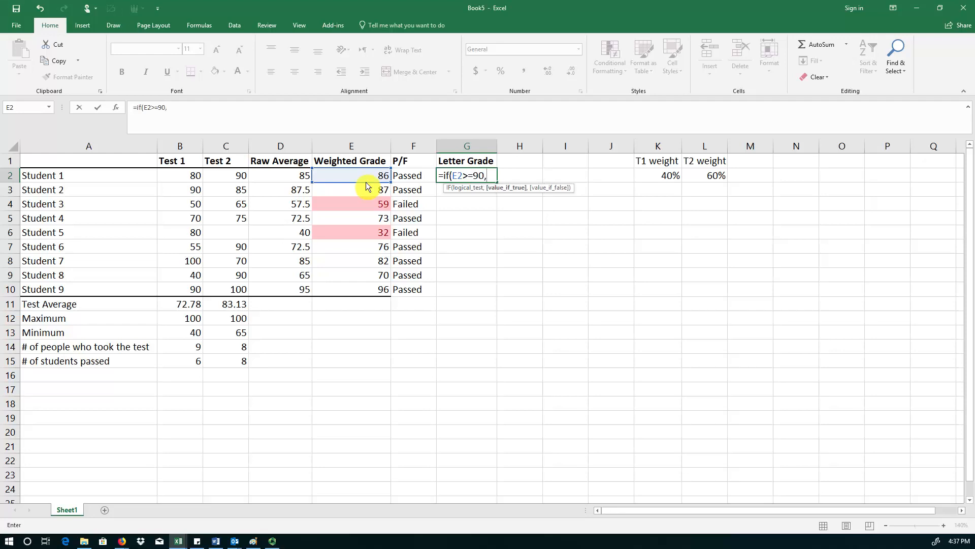
text("A",)
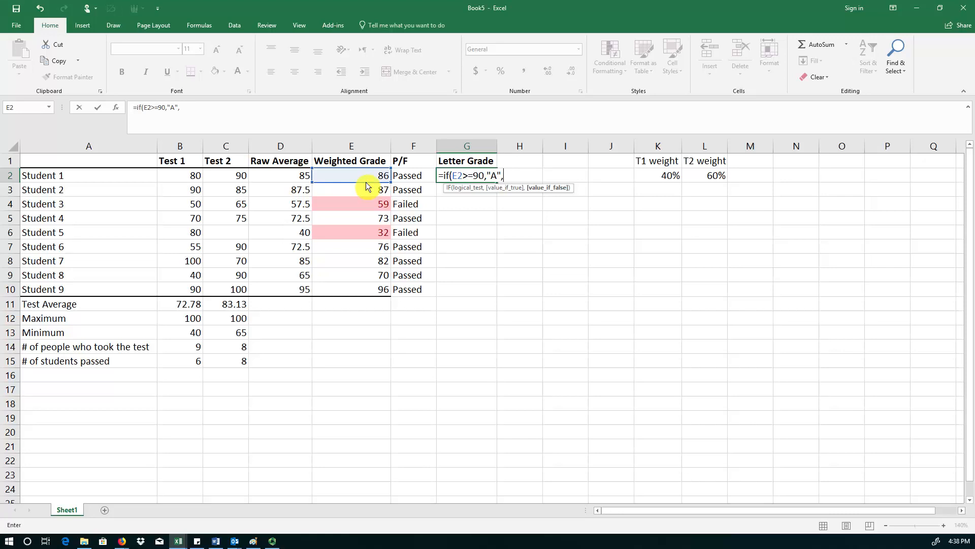
Nest a second IF in the G2 formula's false argument, returning "B" when E2>=80
text(if()
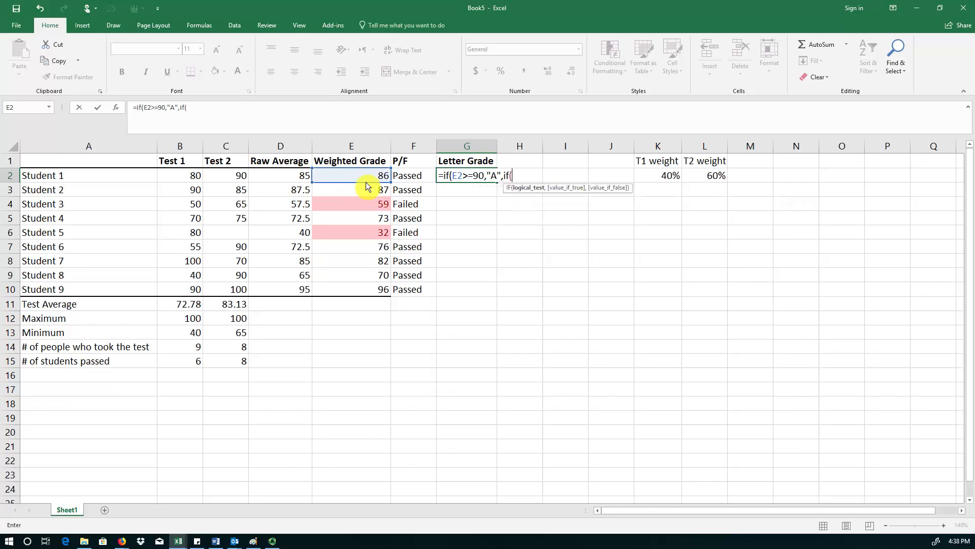
click(367, 179)
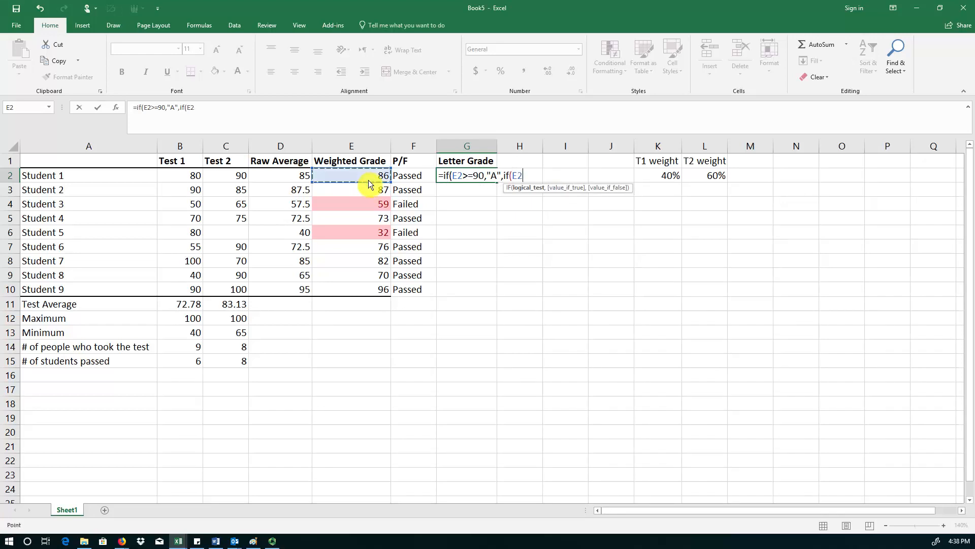
text(>=80,")
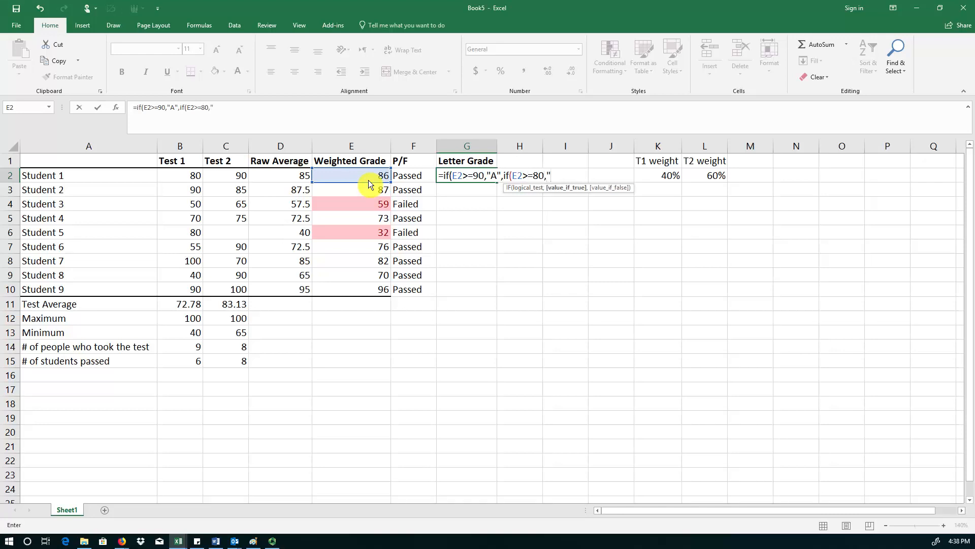
text(B",if)
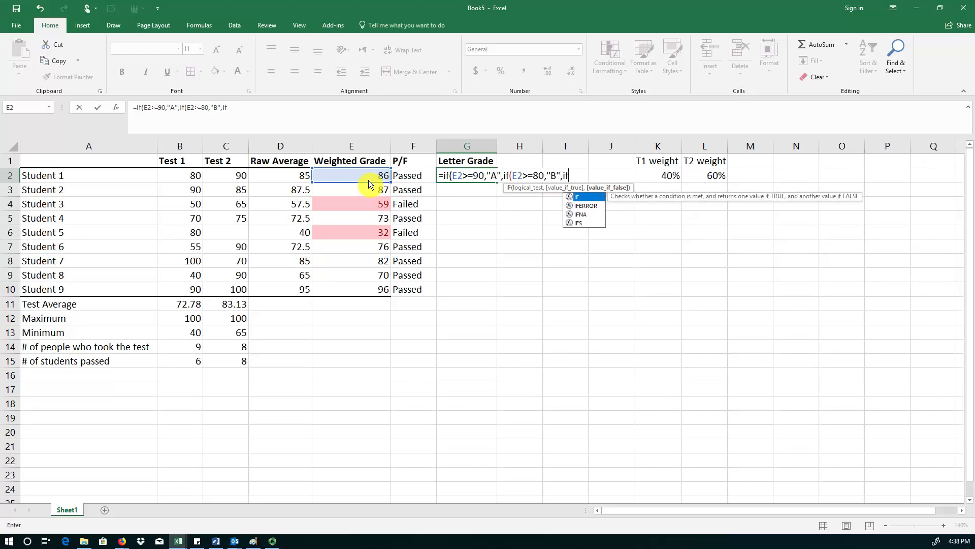
Continue the G2 formula with a third nested IF that returns "C" when E2>=70
text(()
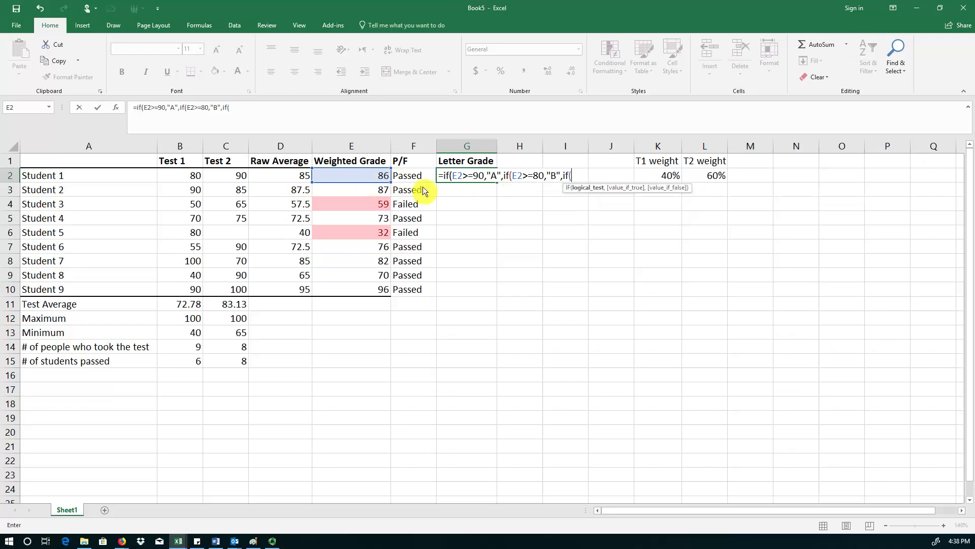
click(380, 179)
text(>)
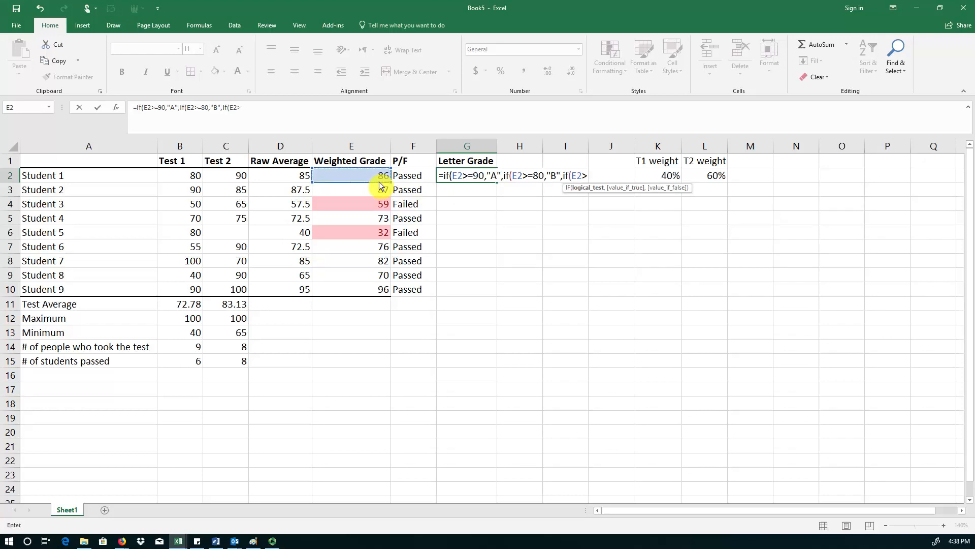
text(=70,)
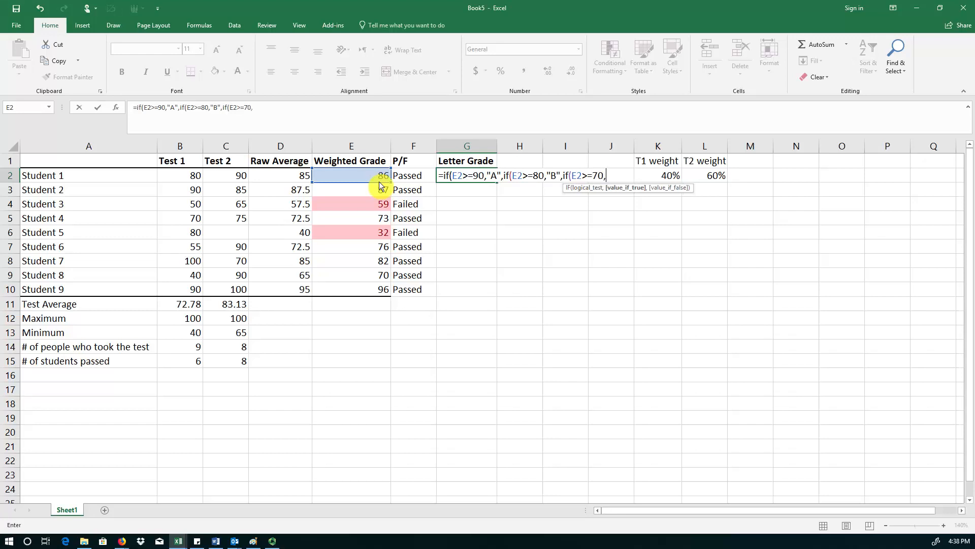
text("C",if)
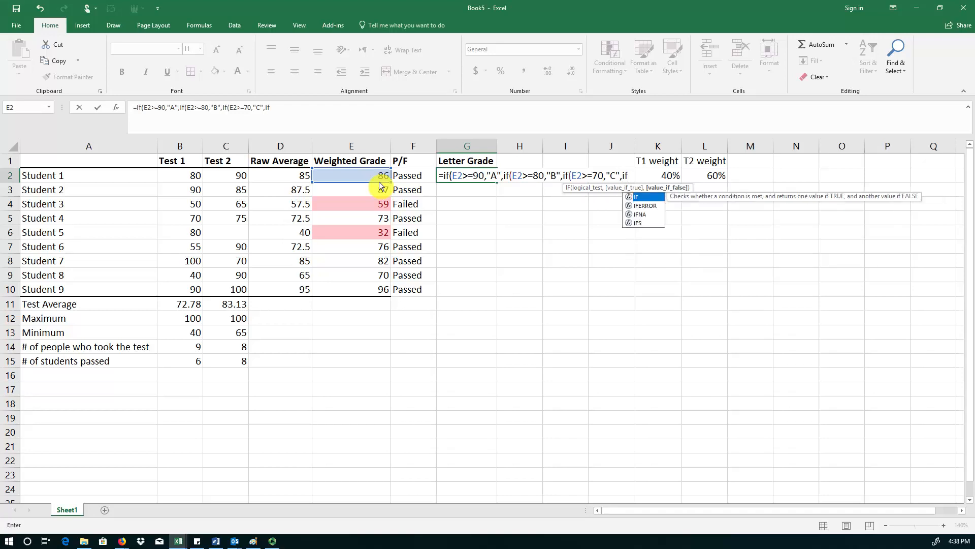
Complete the G2 formula with a fourth nested IF returning "D" when E2>=60 and otherwise "F", closing all four parentheses
text(()
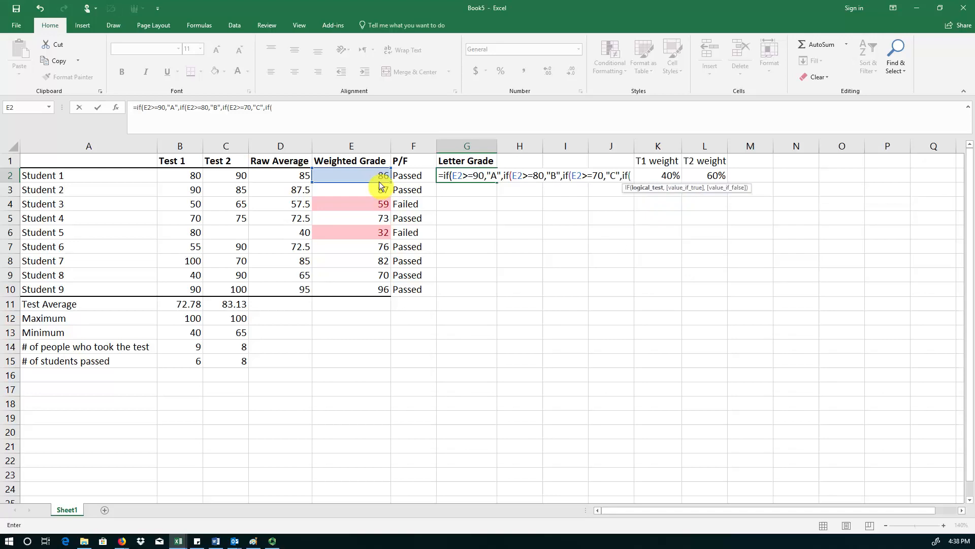
click(380, 181)
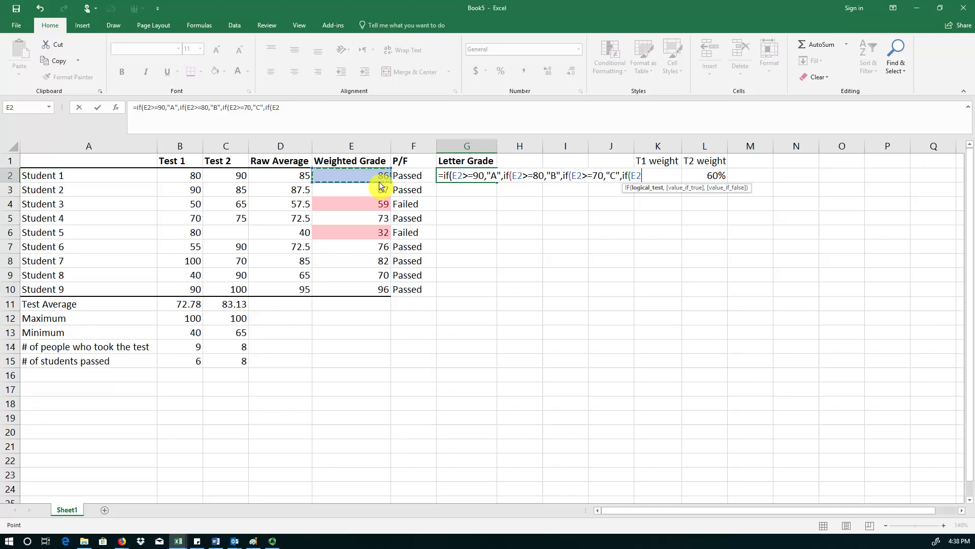
text(>=60,"D)
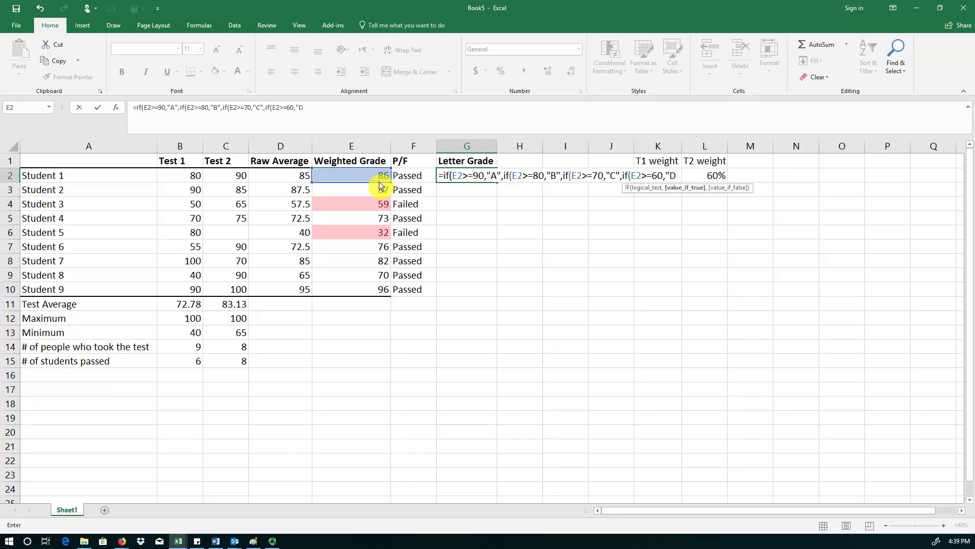
text(","F)
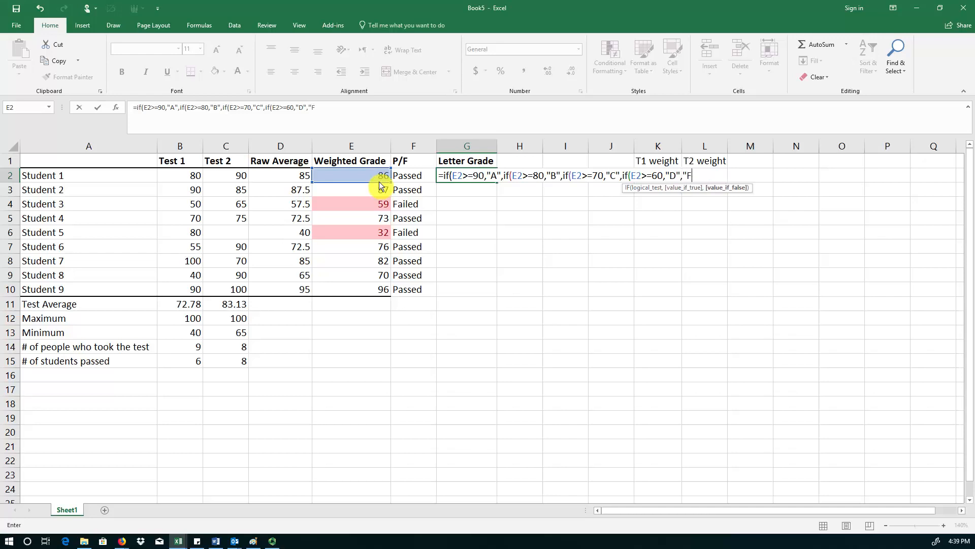
text("))
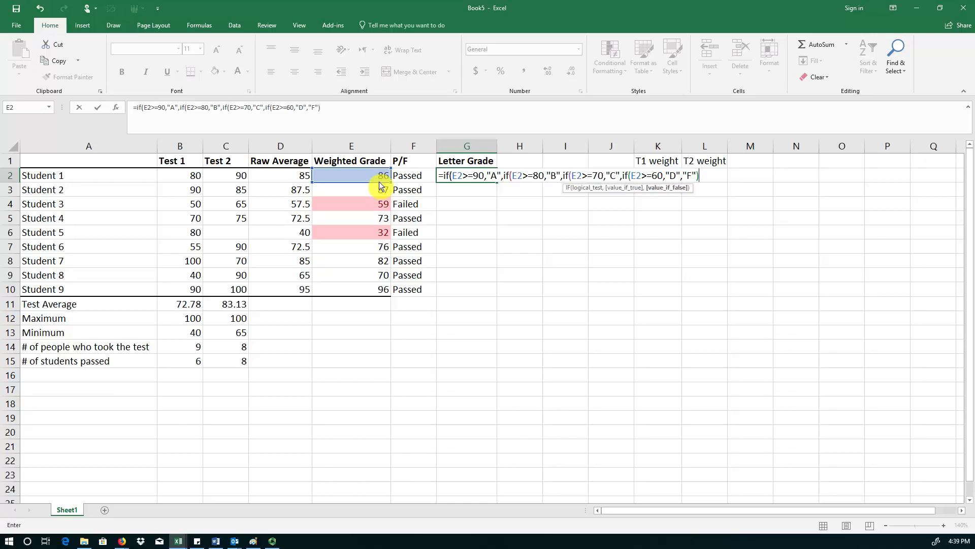
text())
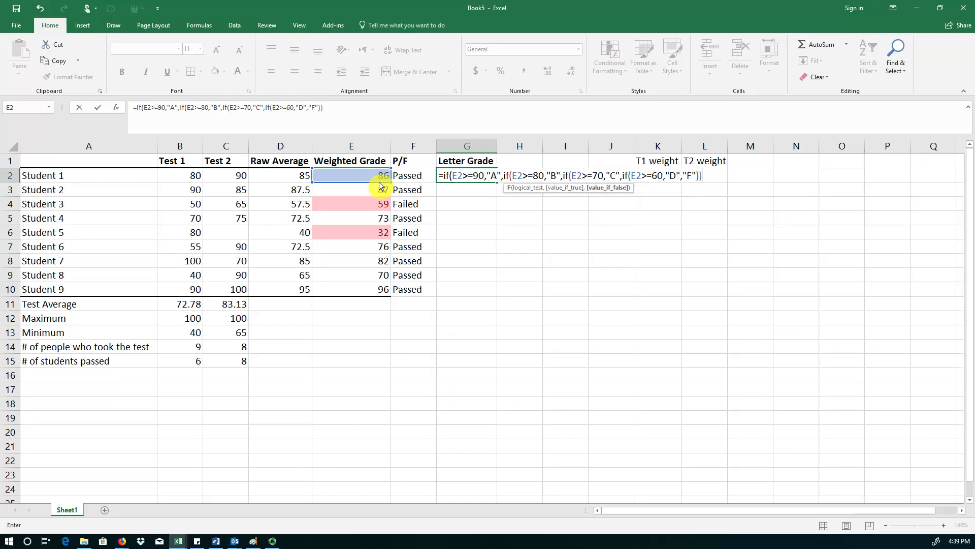
text()))
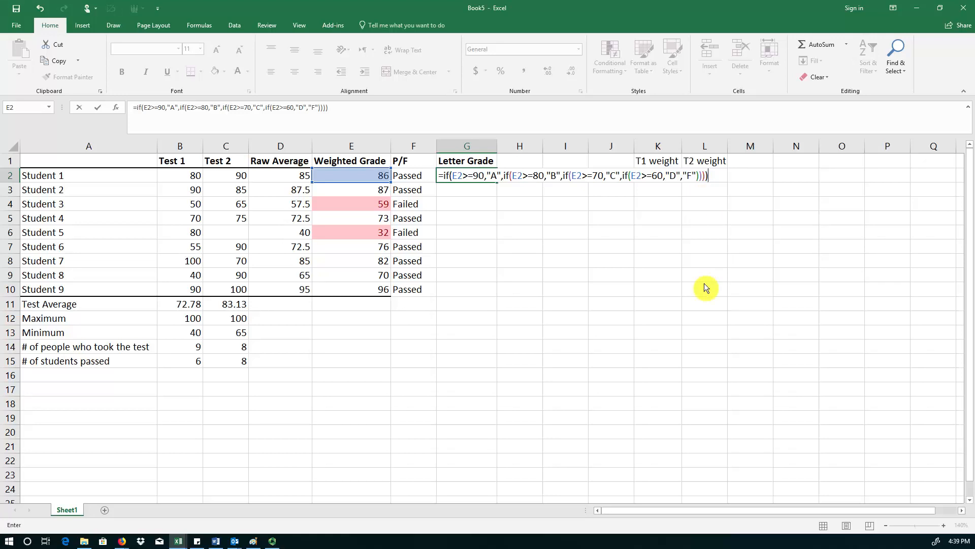
key(Return)
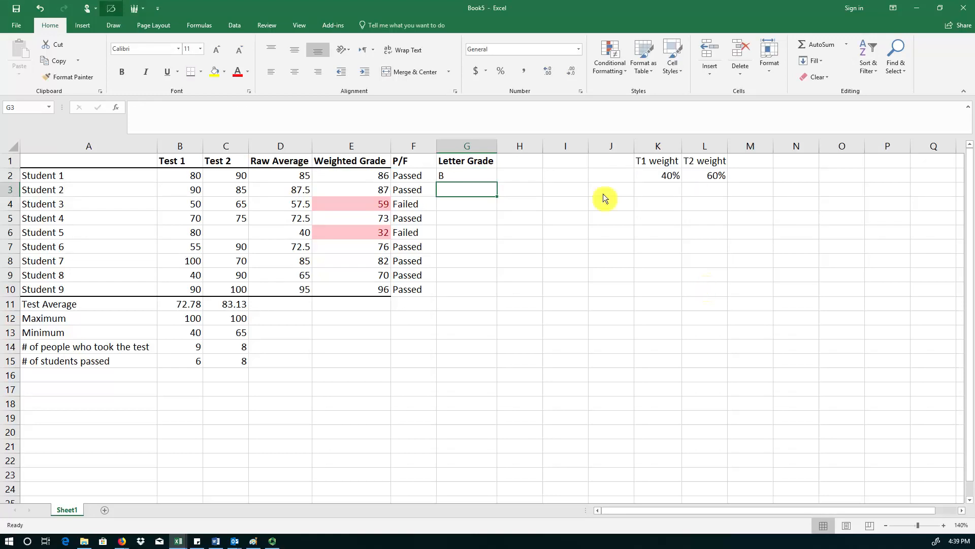
Fill the letter grade formula from G2 down through G10 and check the copied formula in G3
click(473, 182)
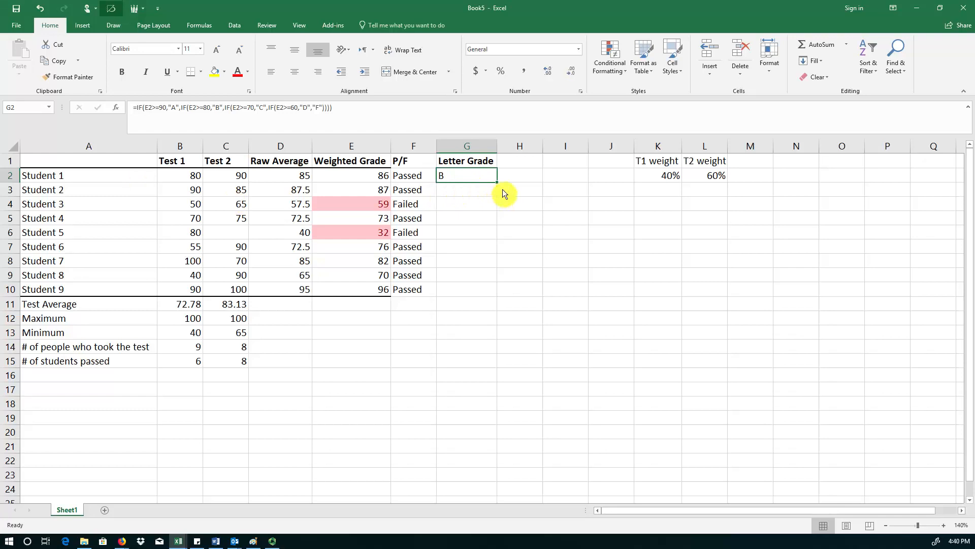
drag(502, 187, 484, 298)
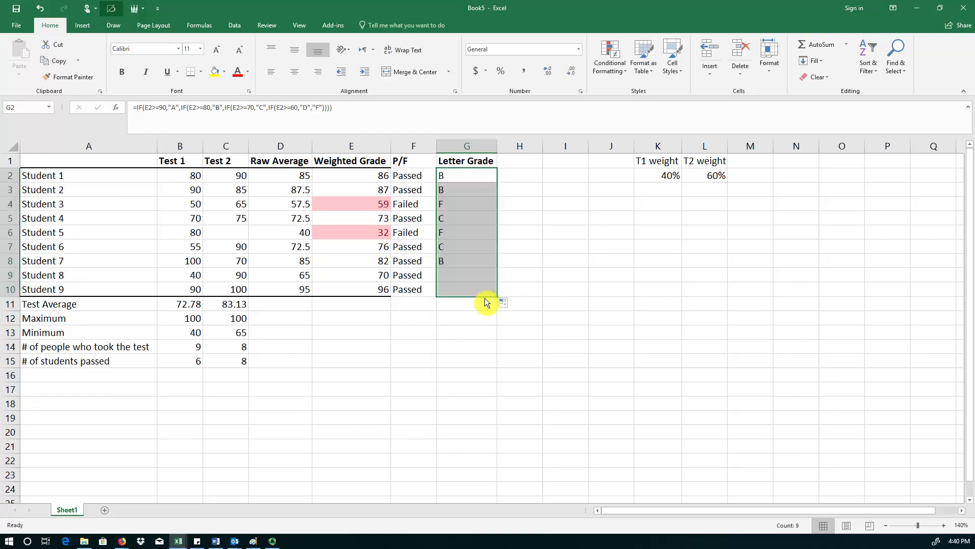
click(474, 193)
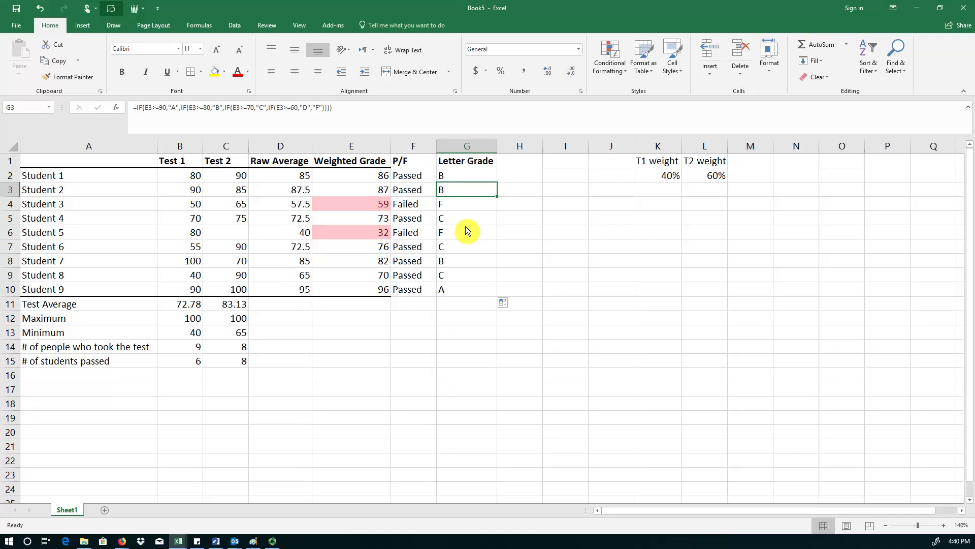
Examine the nested IF formula in G2 in edit mode and leave it without making changes
key(Up)
double_click(468, 178)
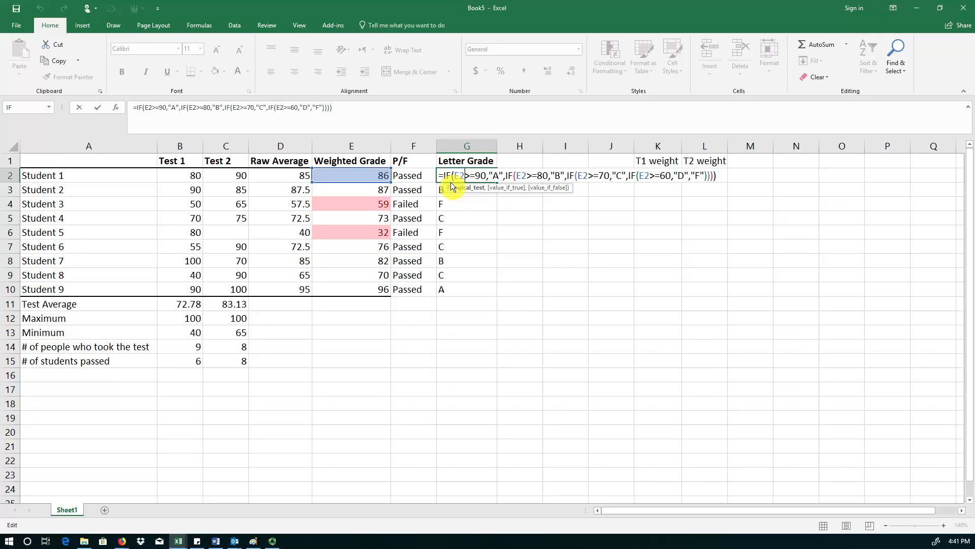
click(465, 176)
key(Escape)
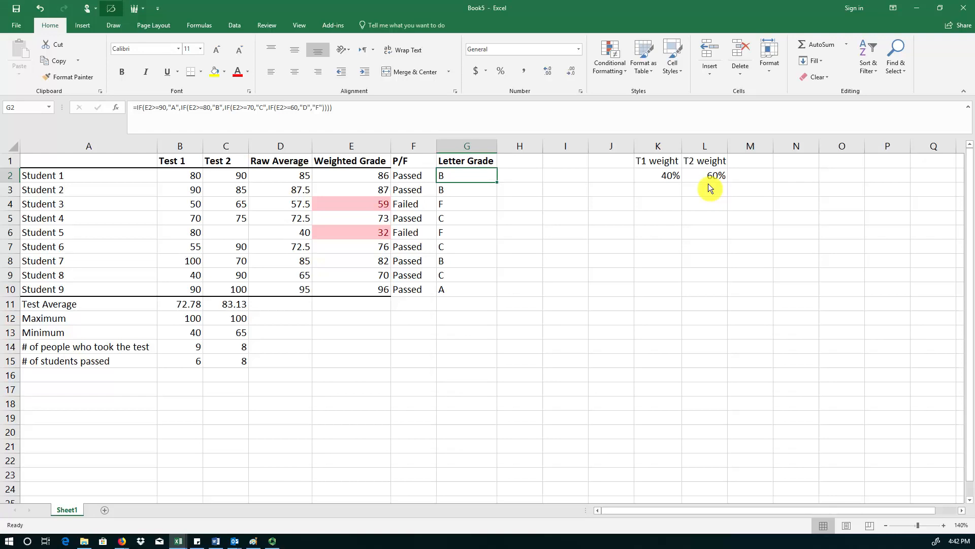
Add the column header LG-Alternative in H1, beside Letter Grade
key(Right)
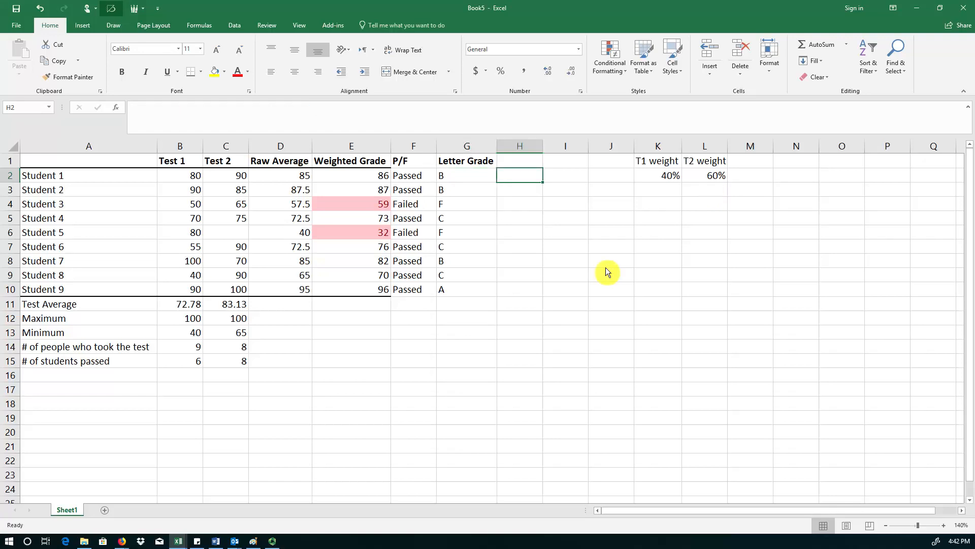
key(Down)
key(Up)
key(Up)
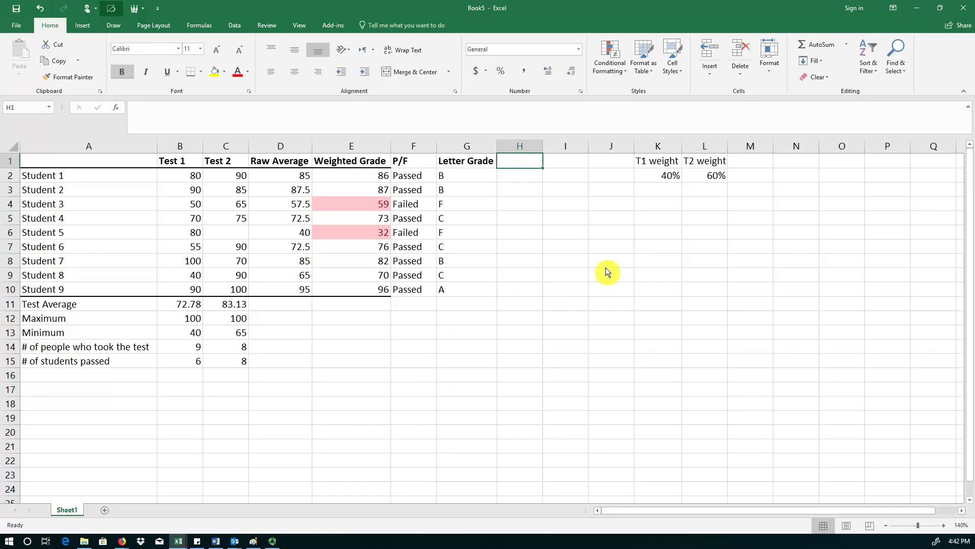
text(LG)
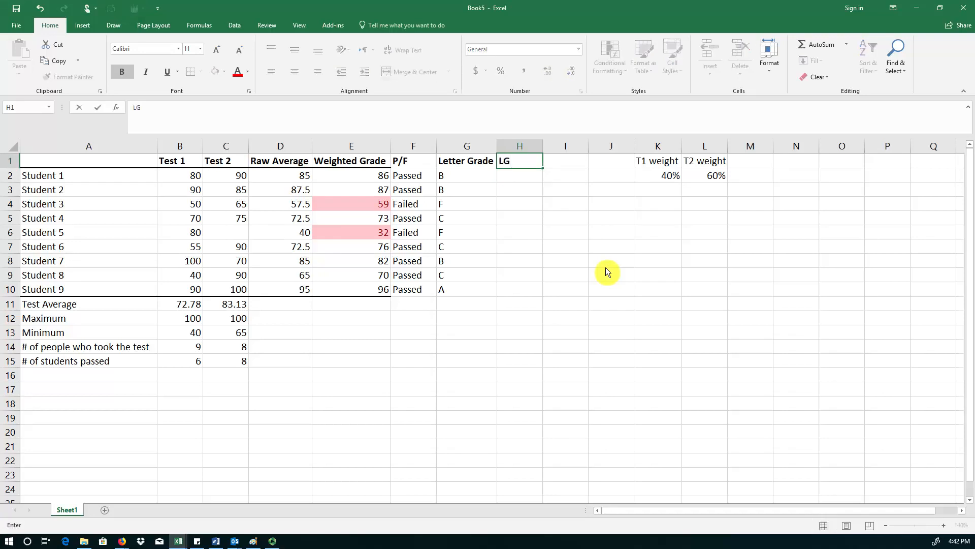
text(-AI)
text(ternative)
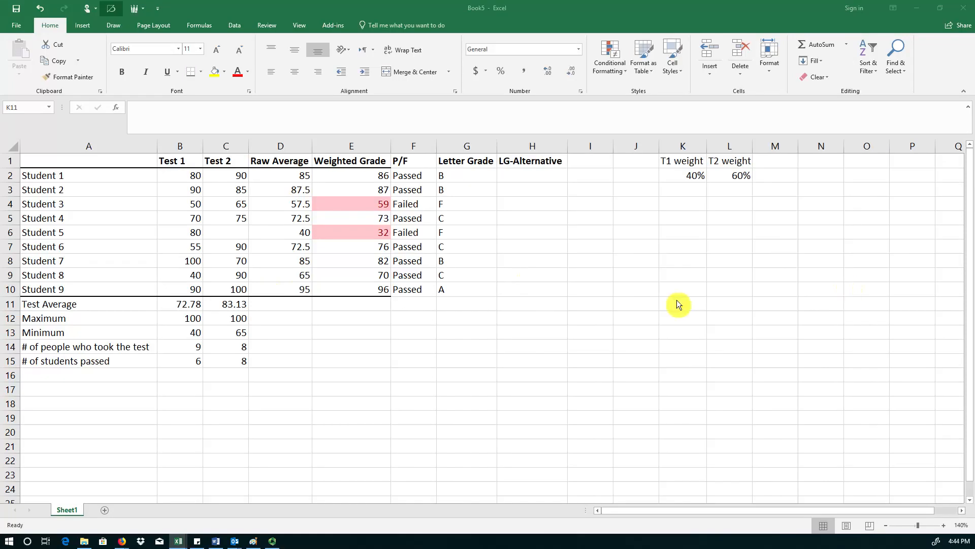
Enter the lookup table headers Lower bound in K6 and Letter garde in L6, and fit column K's width to its contents
click(701, 250)
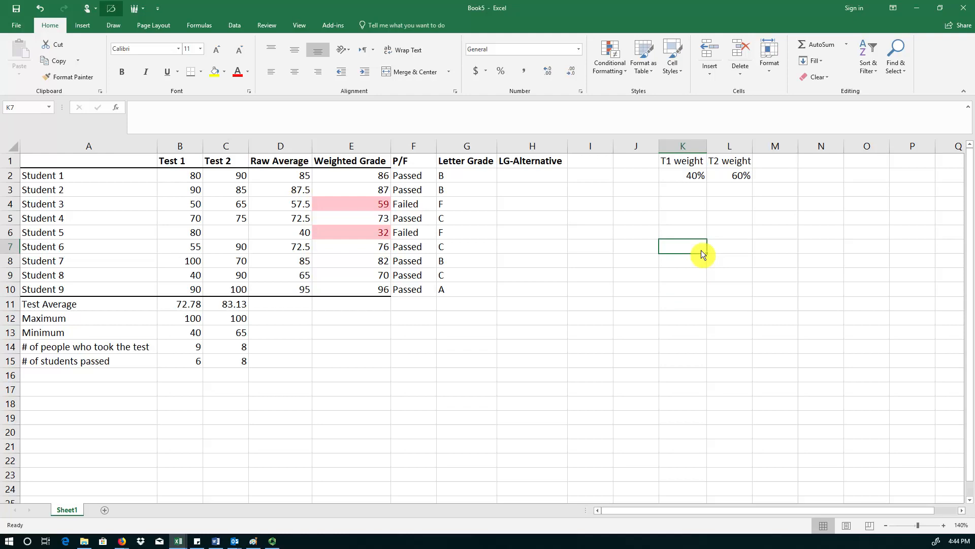
click(695, 237)
text(Lower bound)
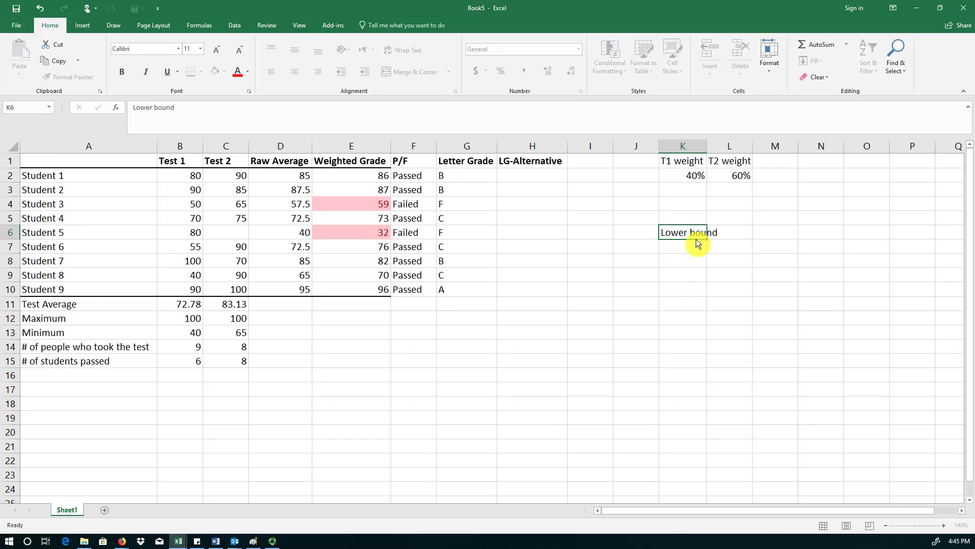
key(Tab)
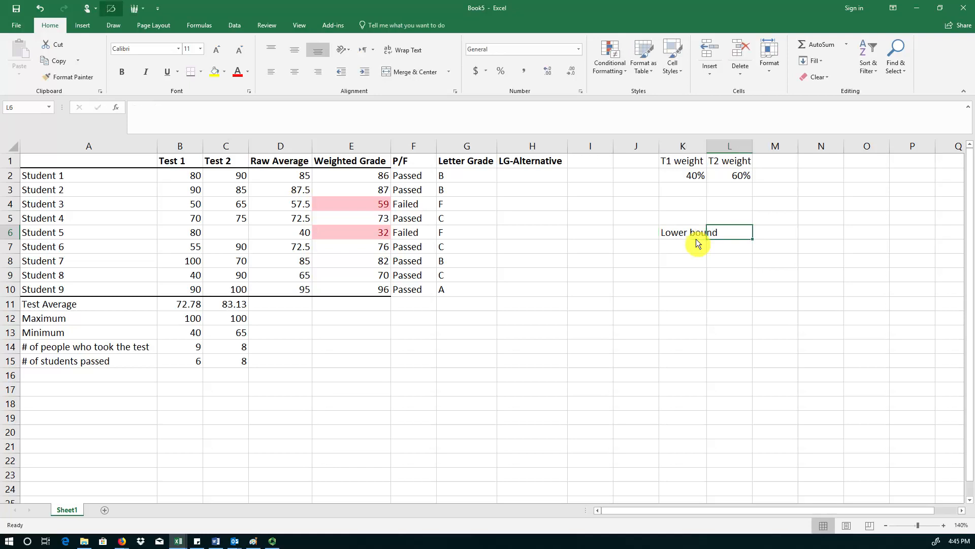
text(Letter gar)
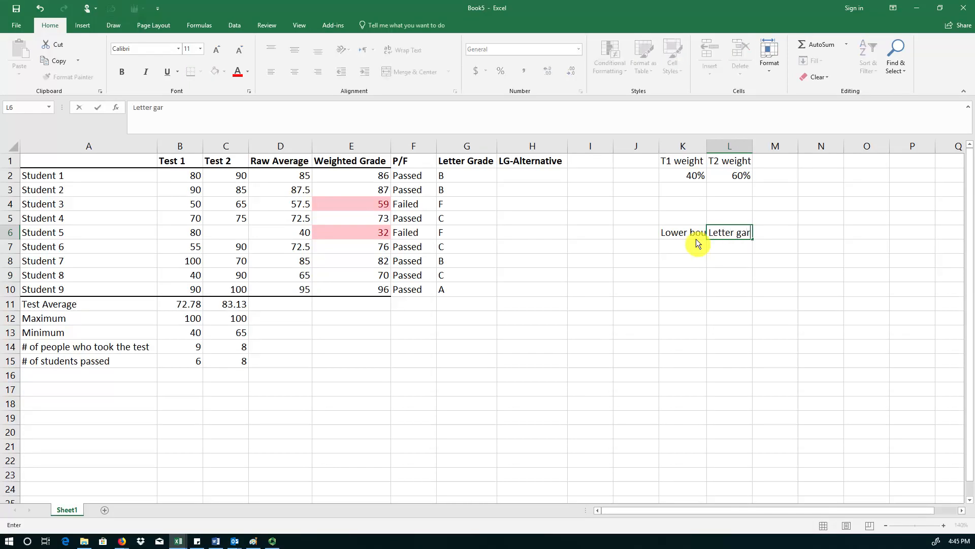
text(de)
key(Return)
double_click(706, 146)
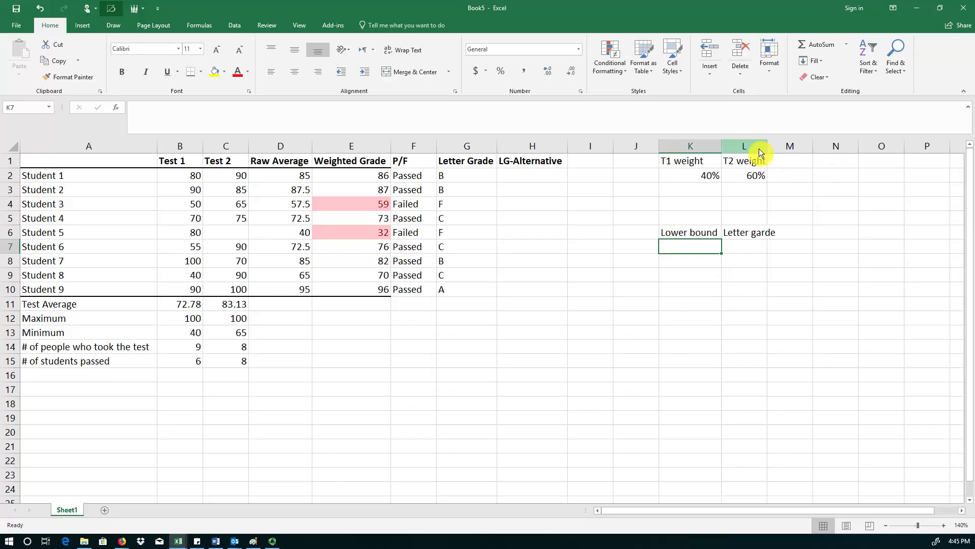
Enter the first two lookup table rows in K7:L8, pairing 0 with F and 60 with D
text(0)
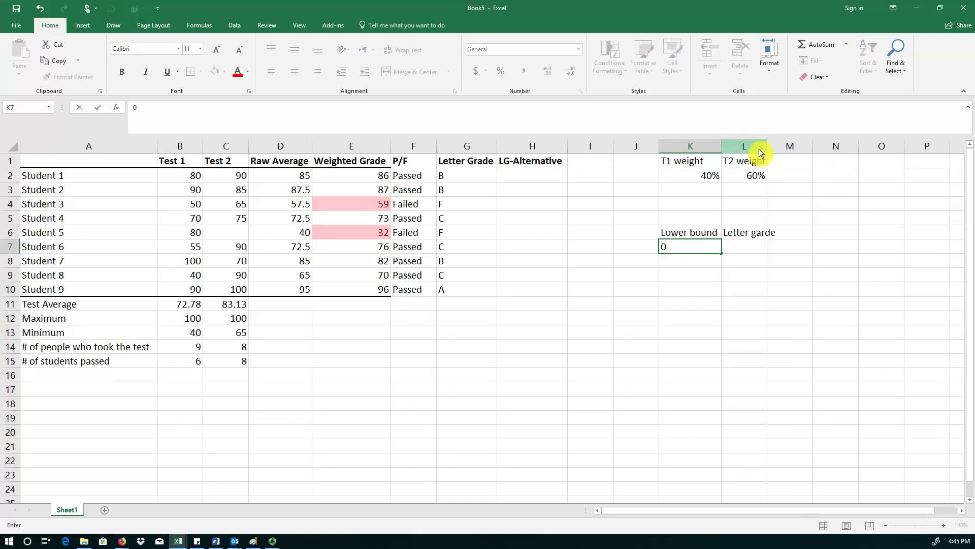
key(Tab)
text(F)
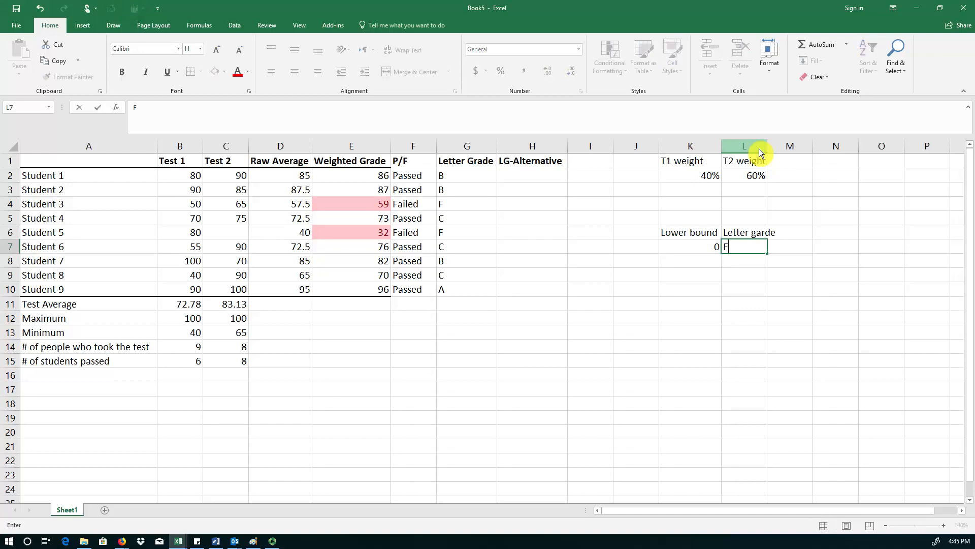
key(Return)
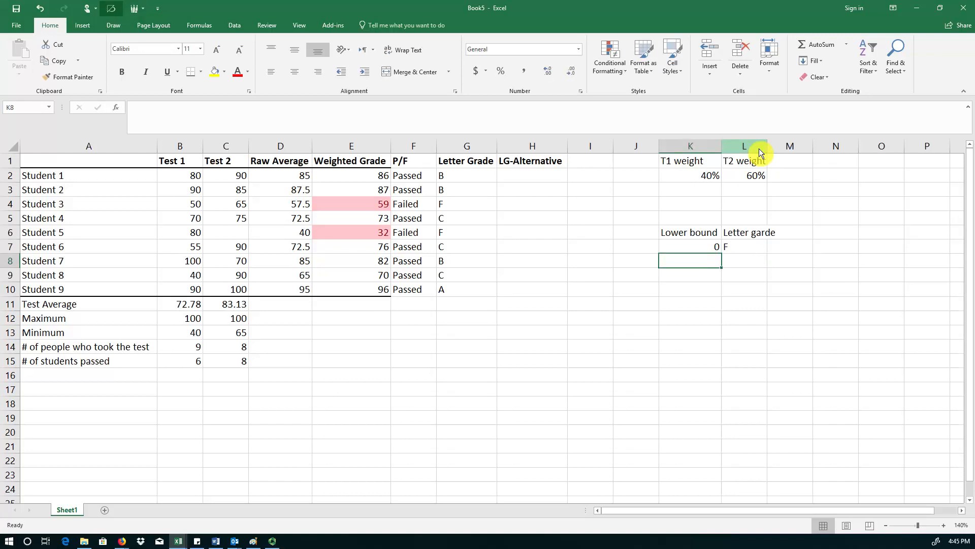
text(60)
key(Tab)
text(D)
key(Return)
Complete the lookup table in K9:L11, pairing 70 with C, 80 with B and 90 with A
text(70)
key(Tab)
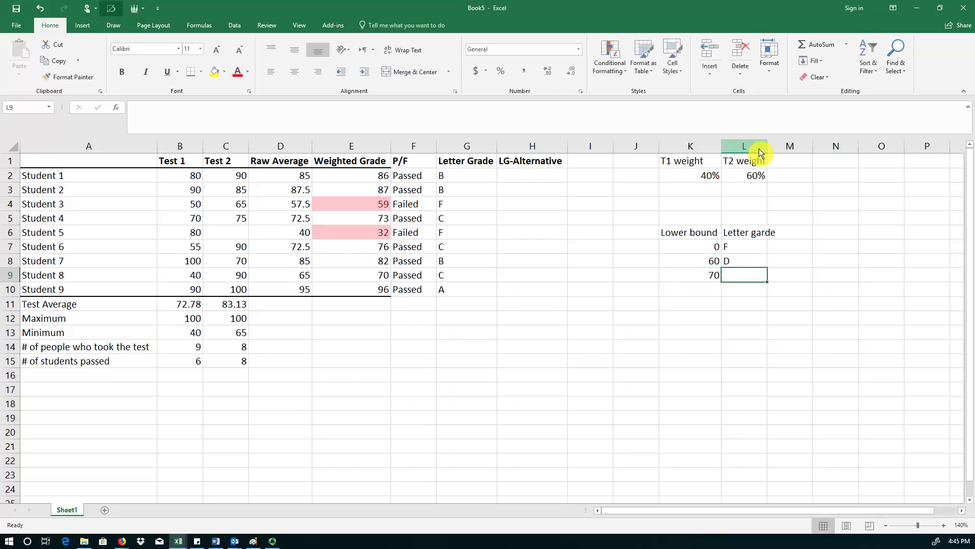
text(C)
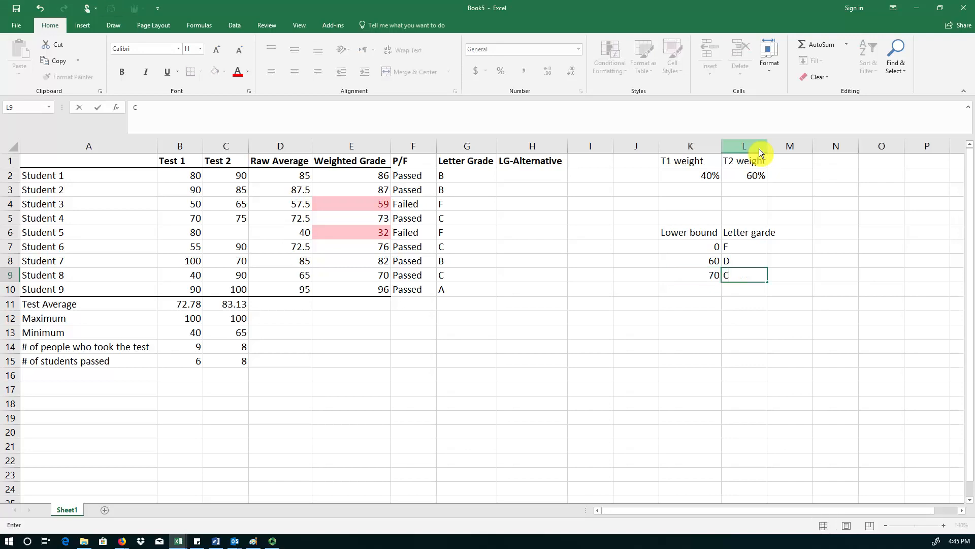
key(Return)
text(80)
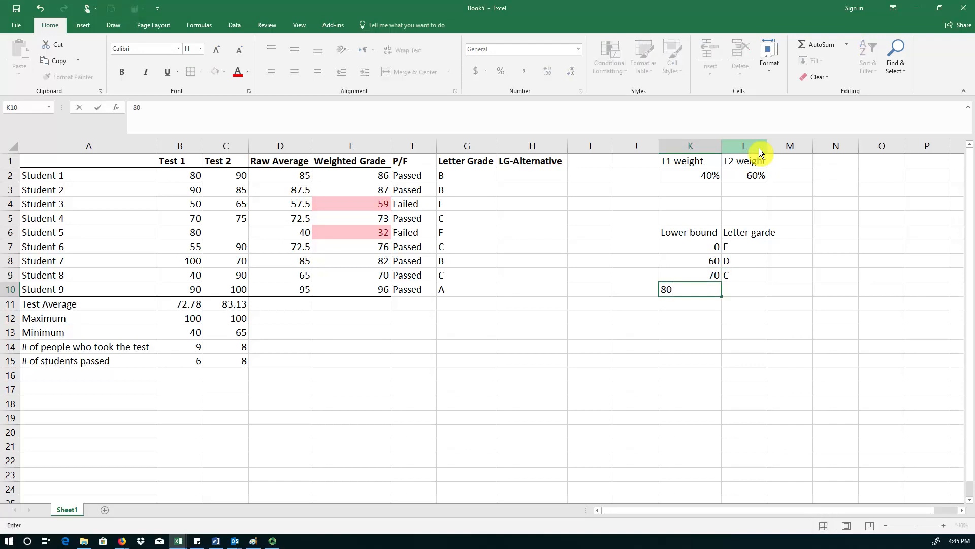
key(Tab)
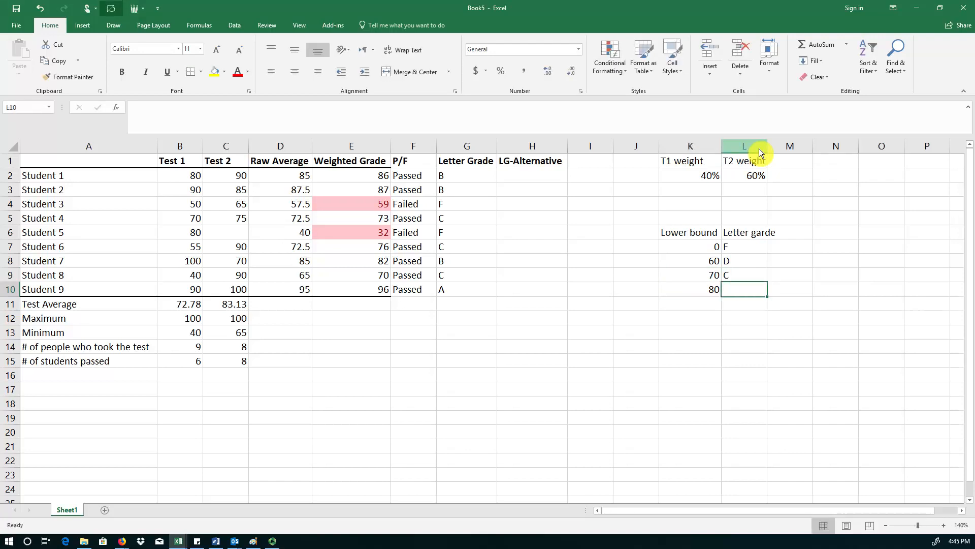
text(B)
key(Return)
text(90)
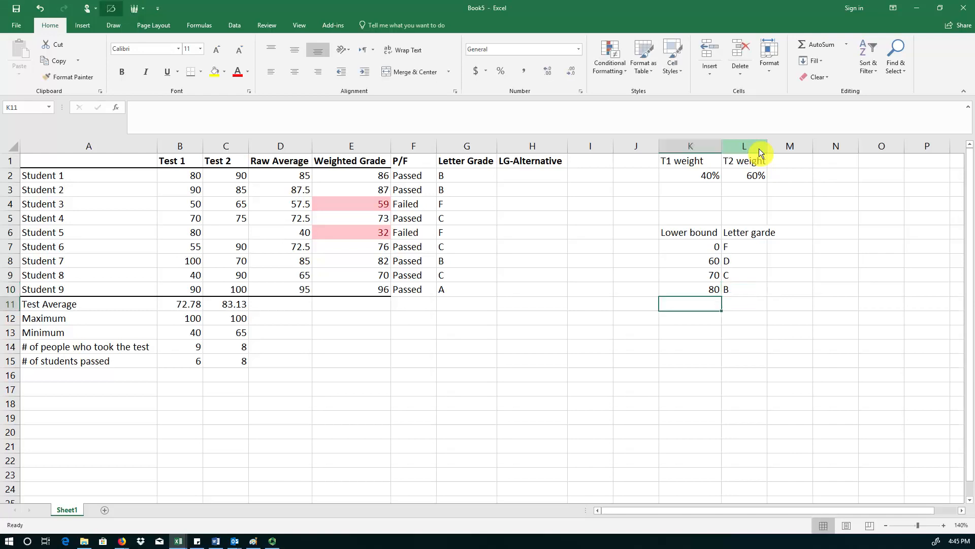
key(Tab)
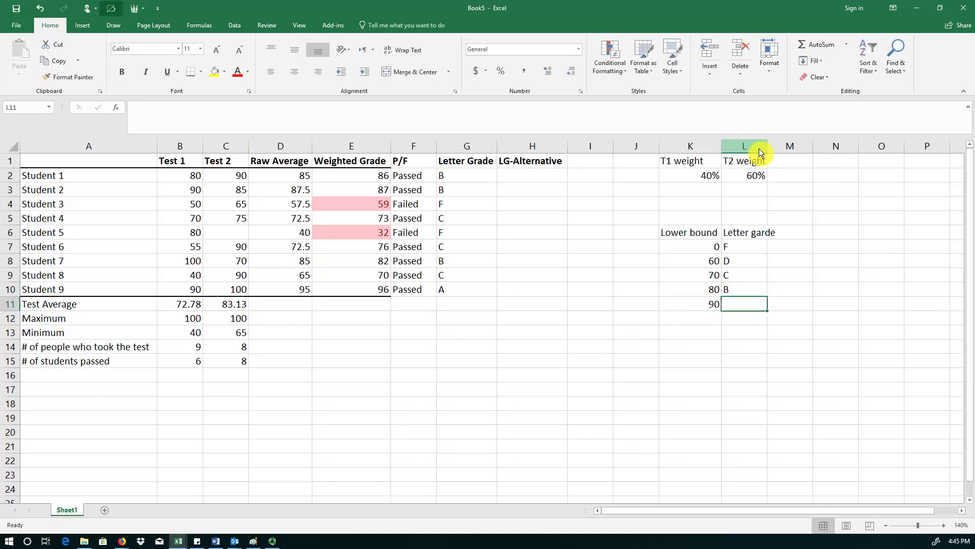
text(A)
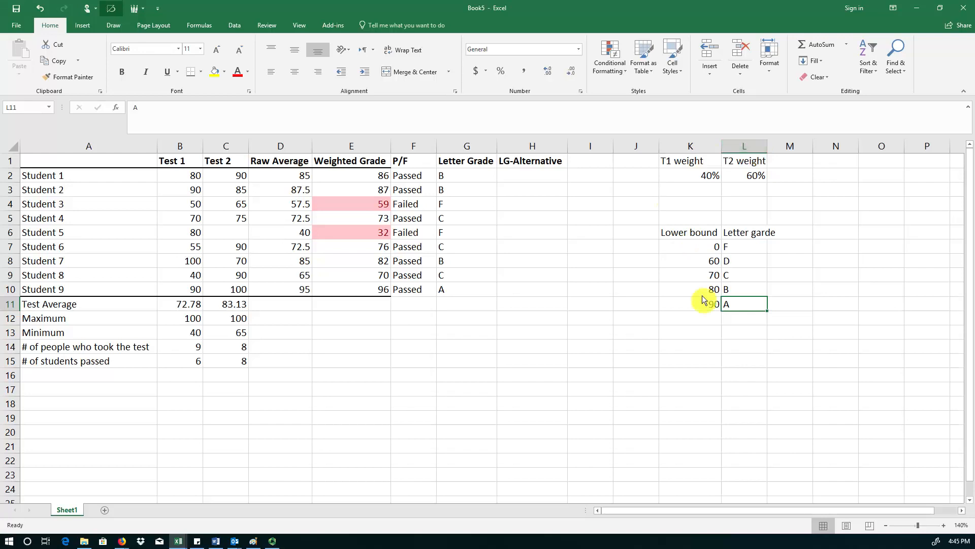
key(ctrl+Return)
In H2, enter a LOOKUP formula that finds Student 1's weighted grade E2 in the lookup table K7:L11
click(530, 178)
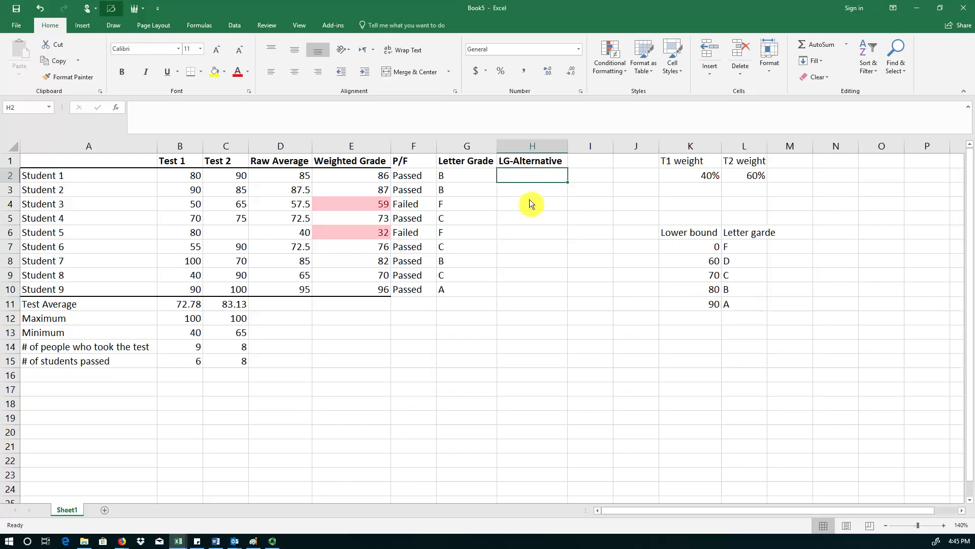
text(=l)
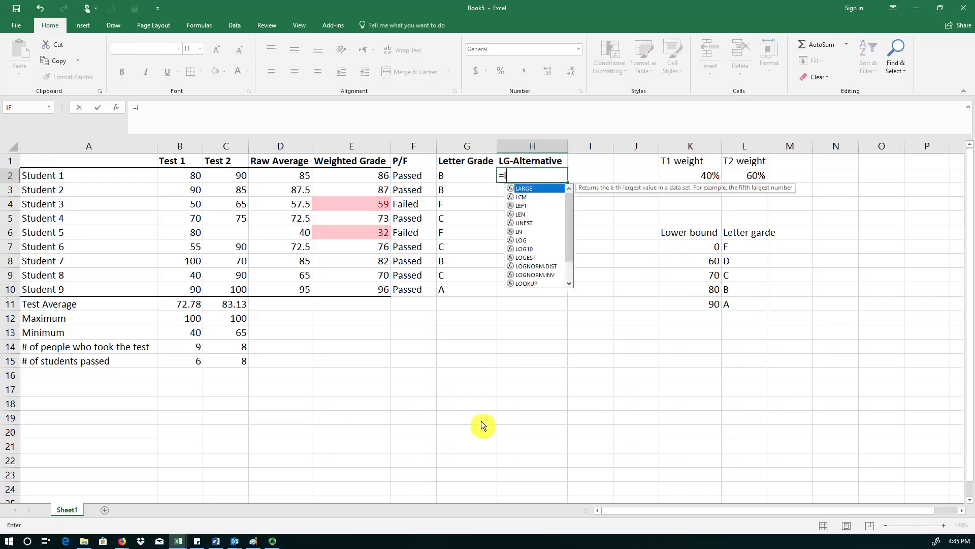
text(ookup)
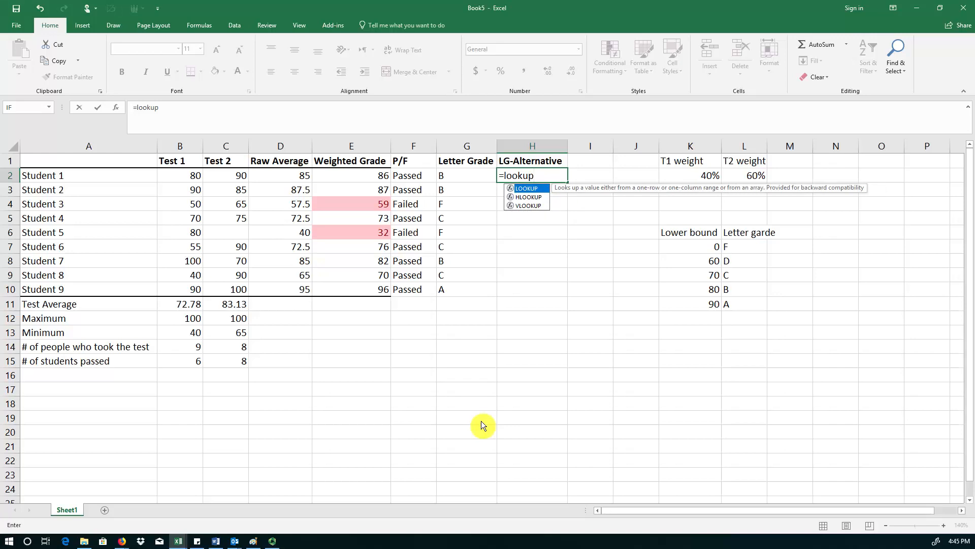
text(()
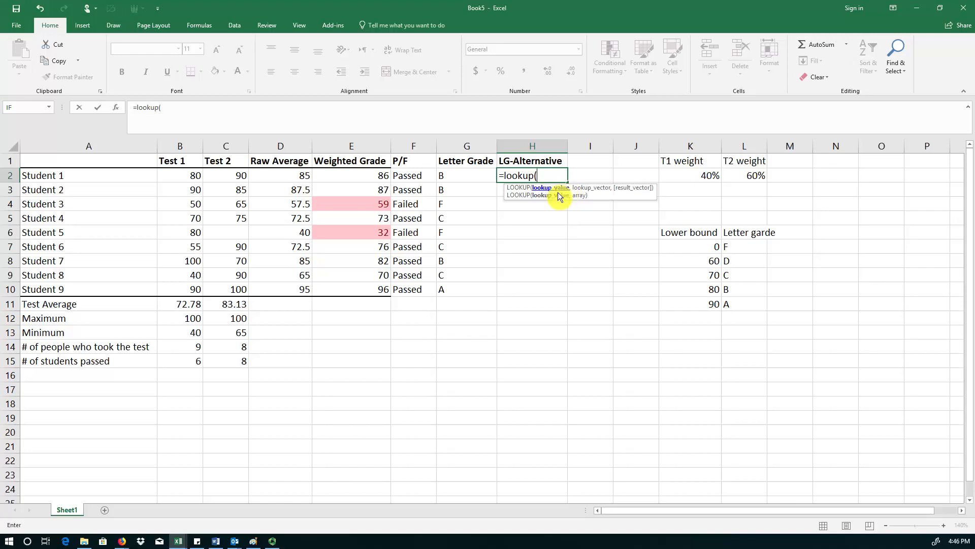
click(376, 179)
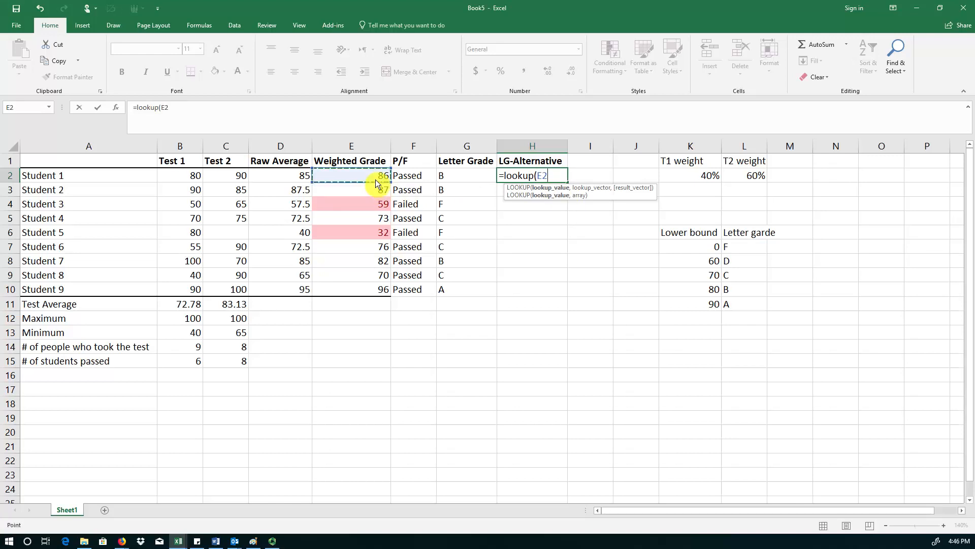
text(,)
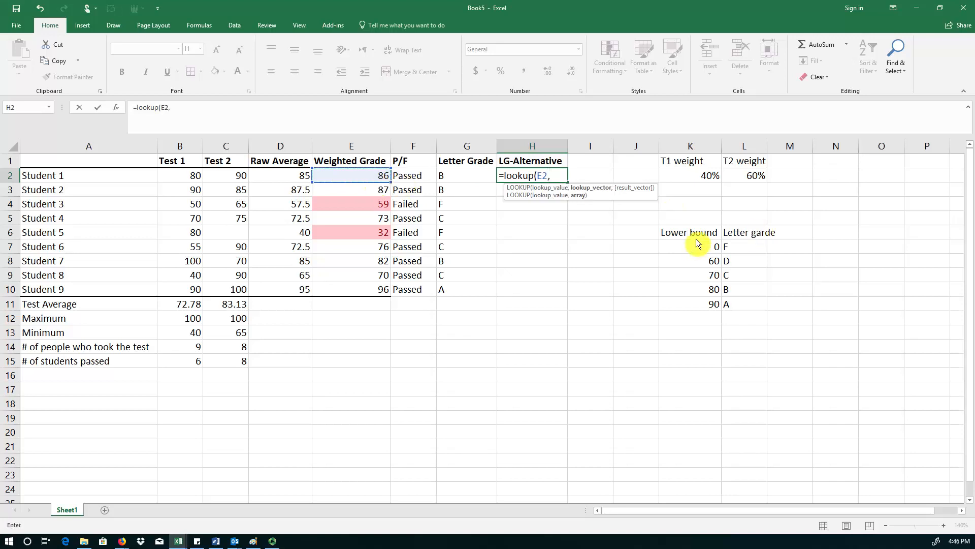
drag(709, 248, 734, 314)
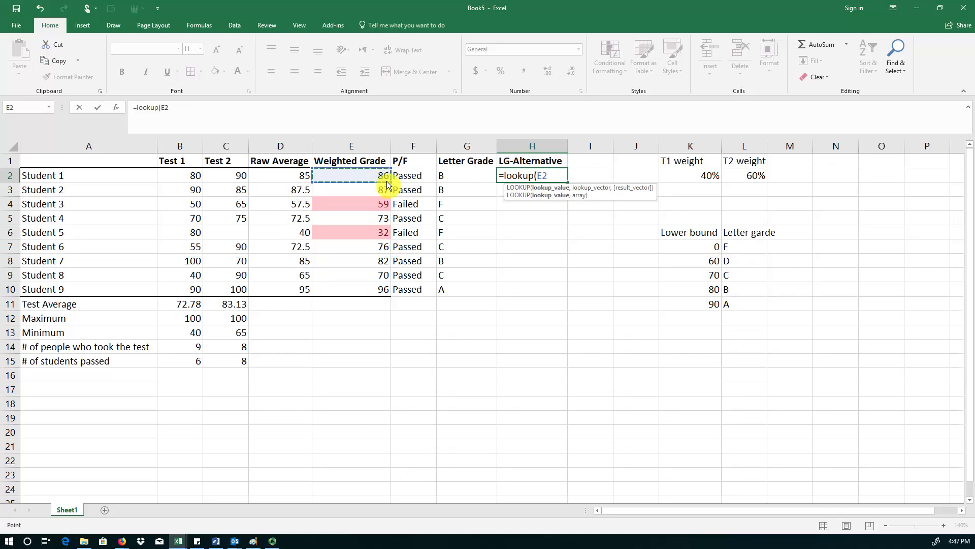
text(,)
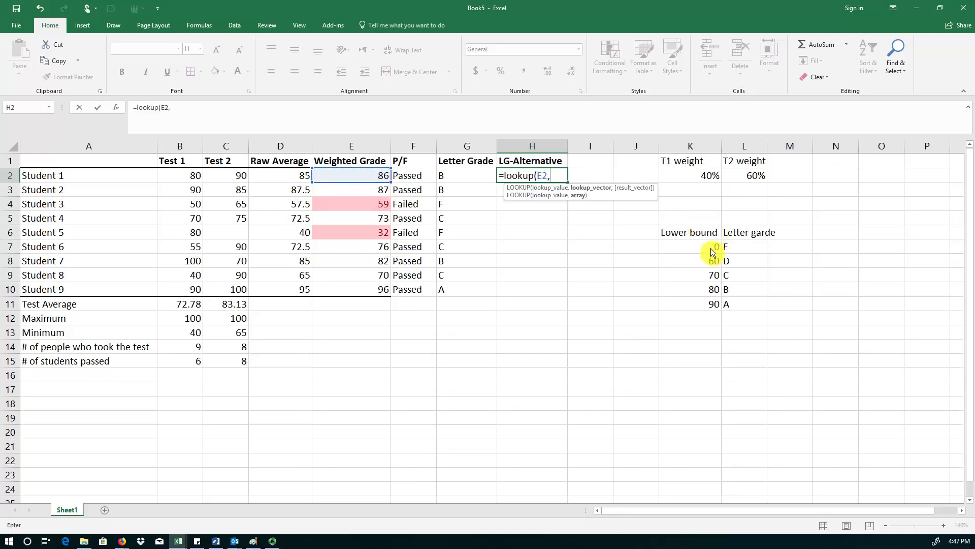
drag(710, 249, 740, 310)
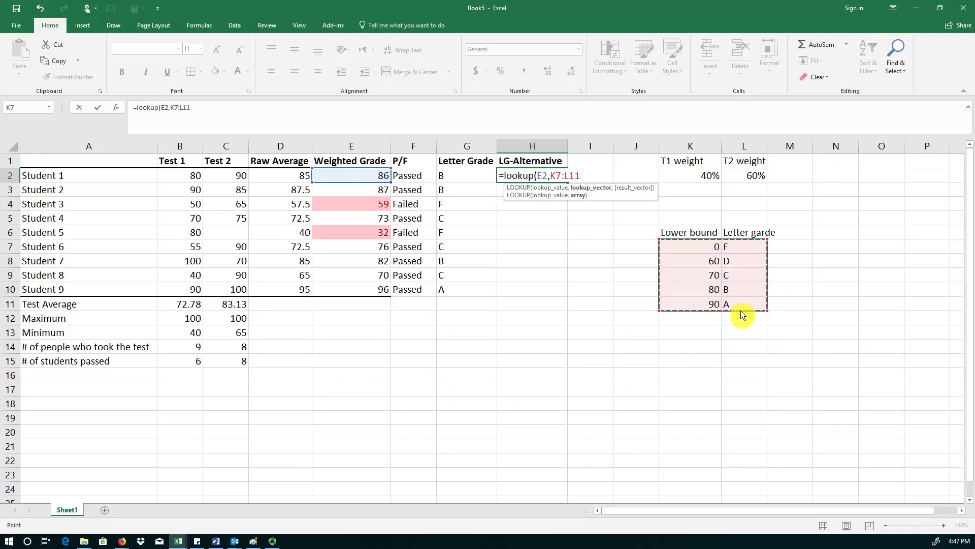
text())
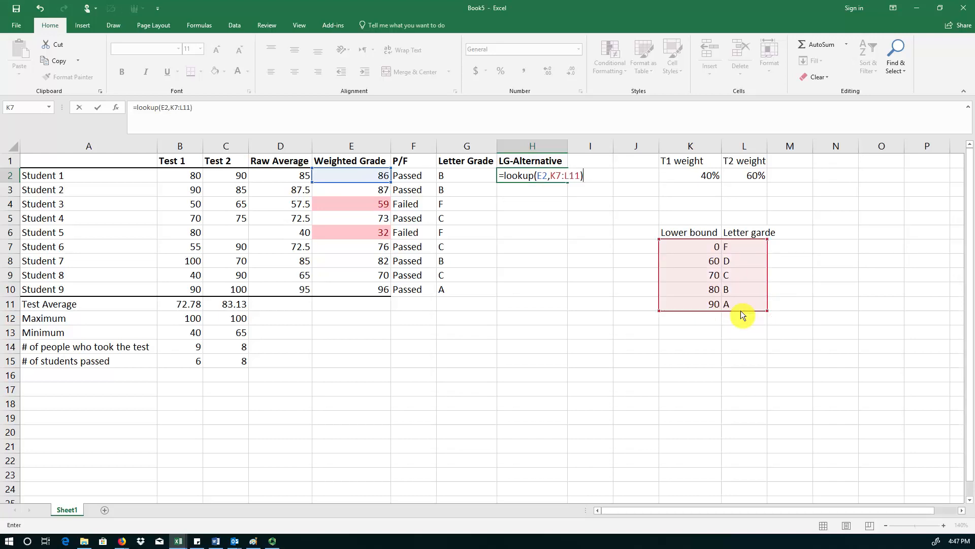
key(Return)
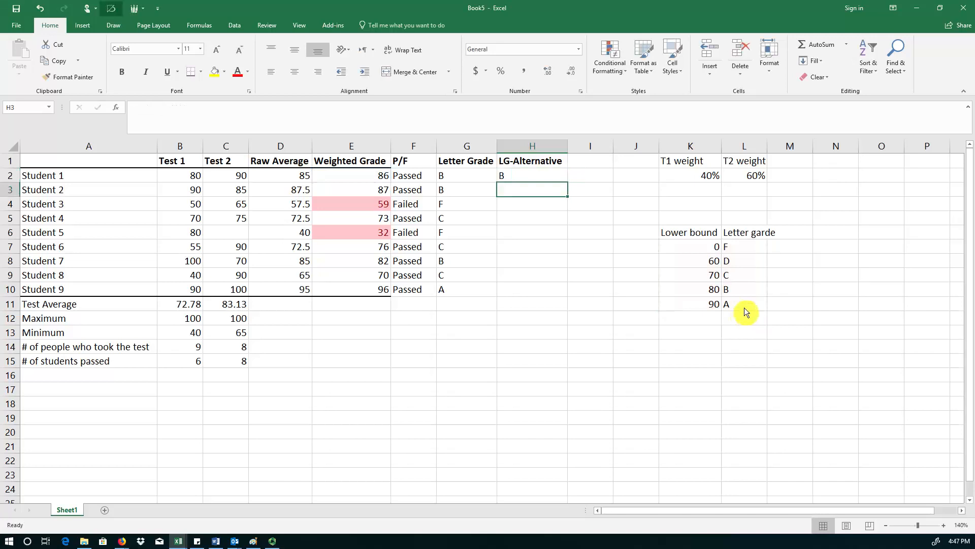
Make the lookup table range in the H2 formula absolute, giving =LOOKUP(E2,$K$7:$L$11)
key(Up)
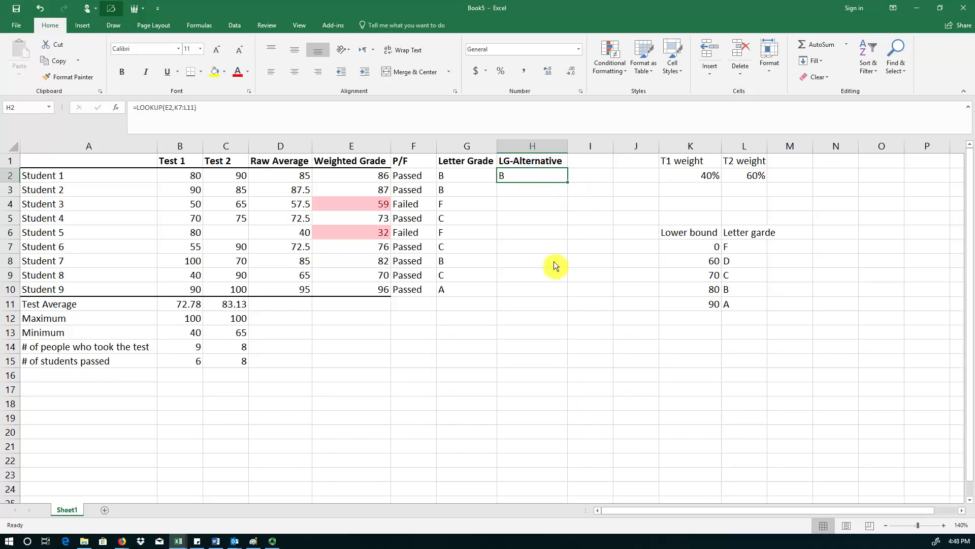
double_click(526, 178)
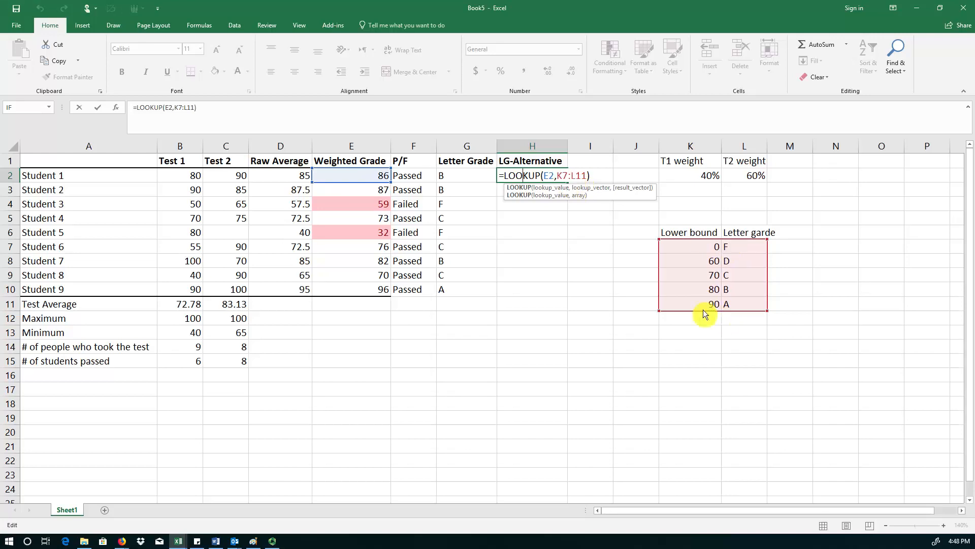
click(565, 180)
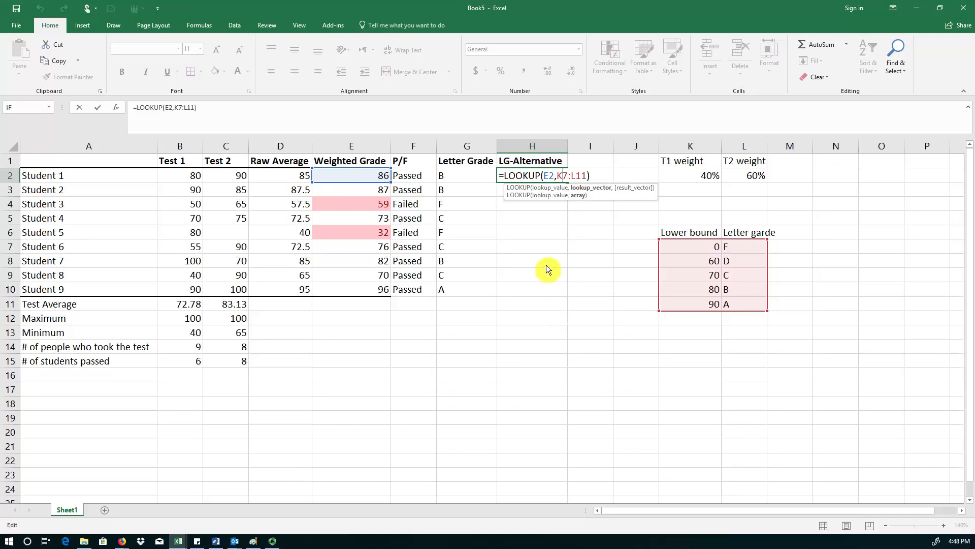
key(F4)
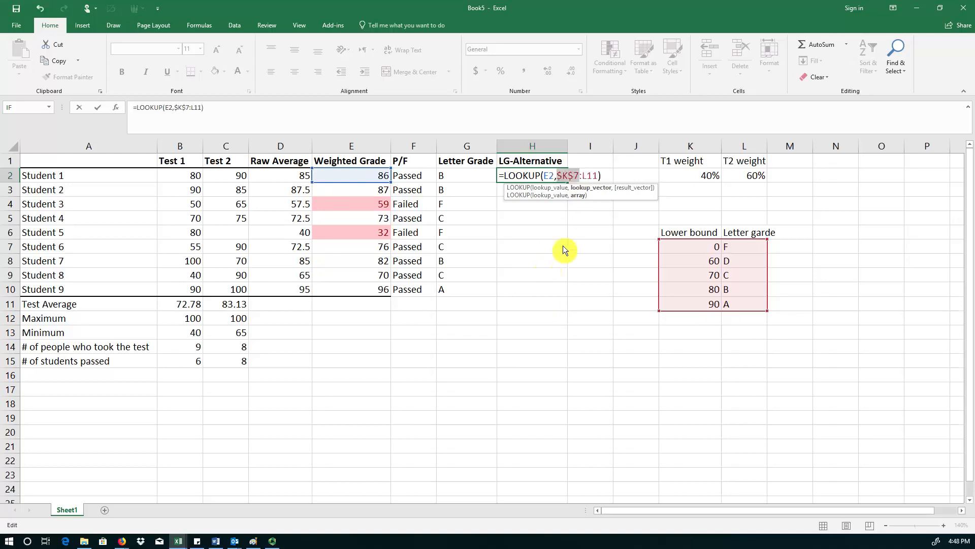
click(597, 178)
key(F4)
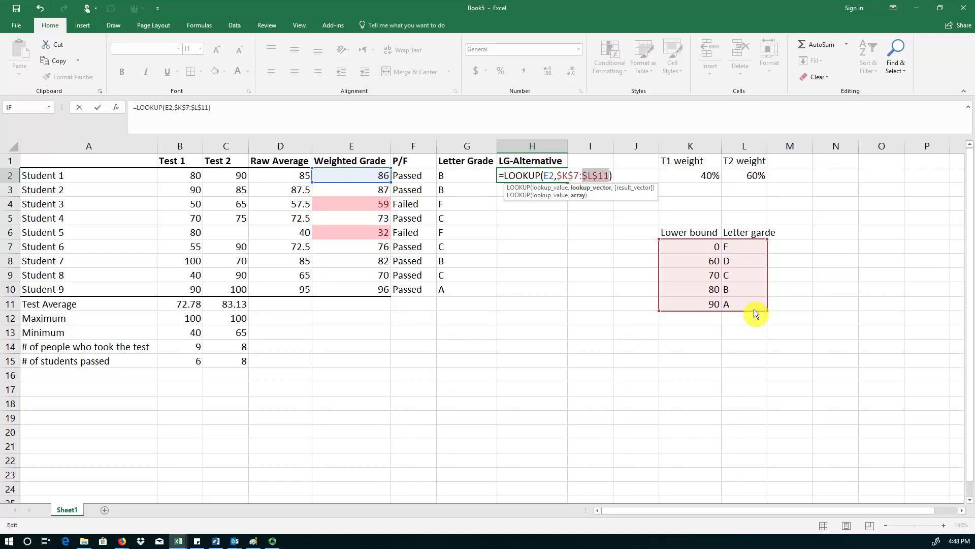
key(Return)
Fill the H2 lookup formula down through H10 for all nine students
key(Up)
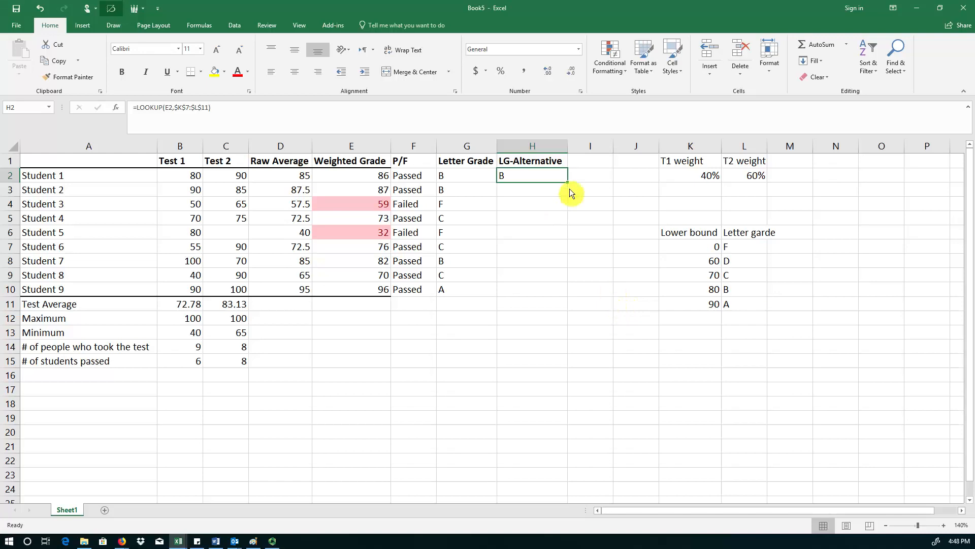
drag(567, 182, 545, 304)
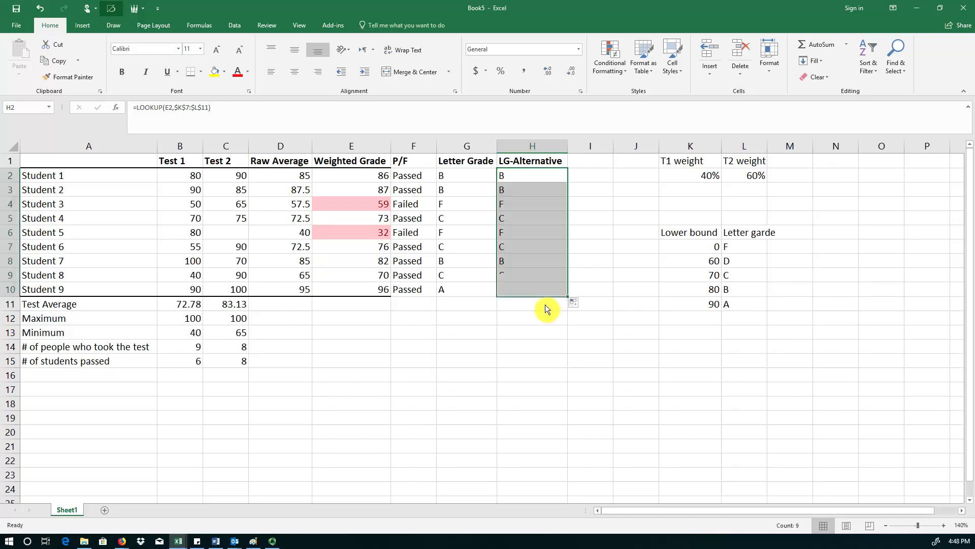
click(598, 353)
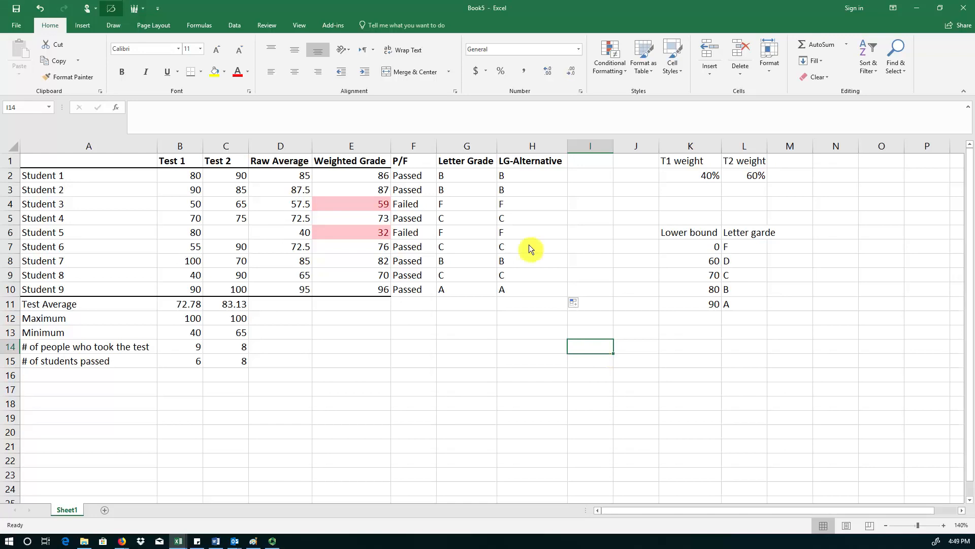
click(521, 179)
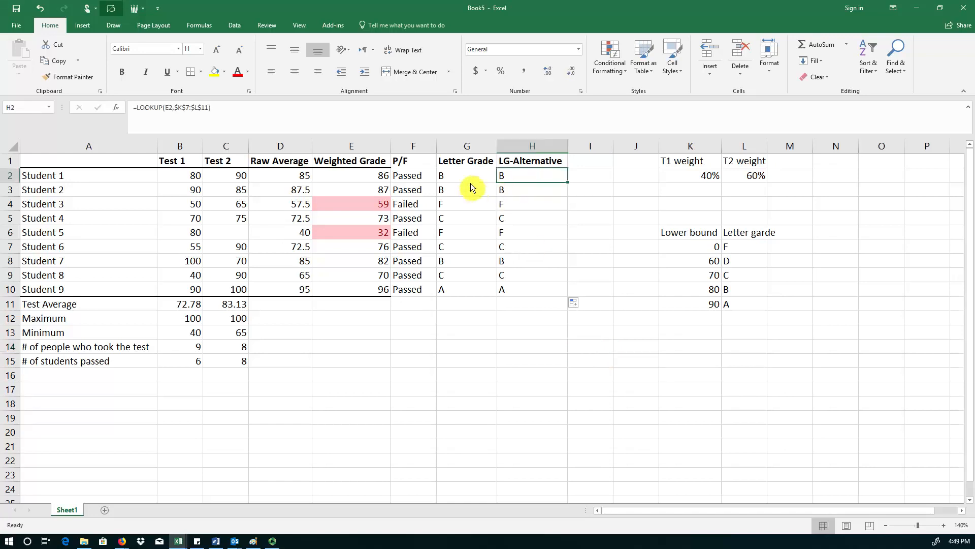